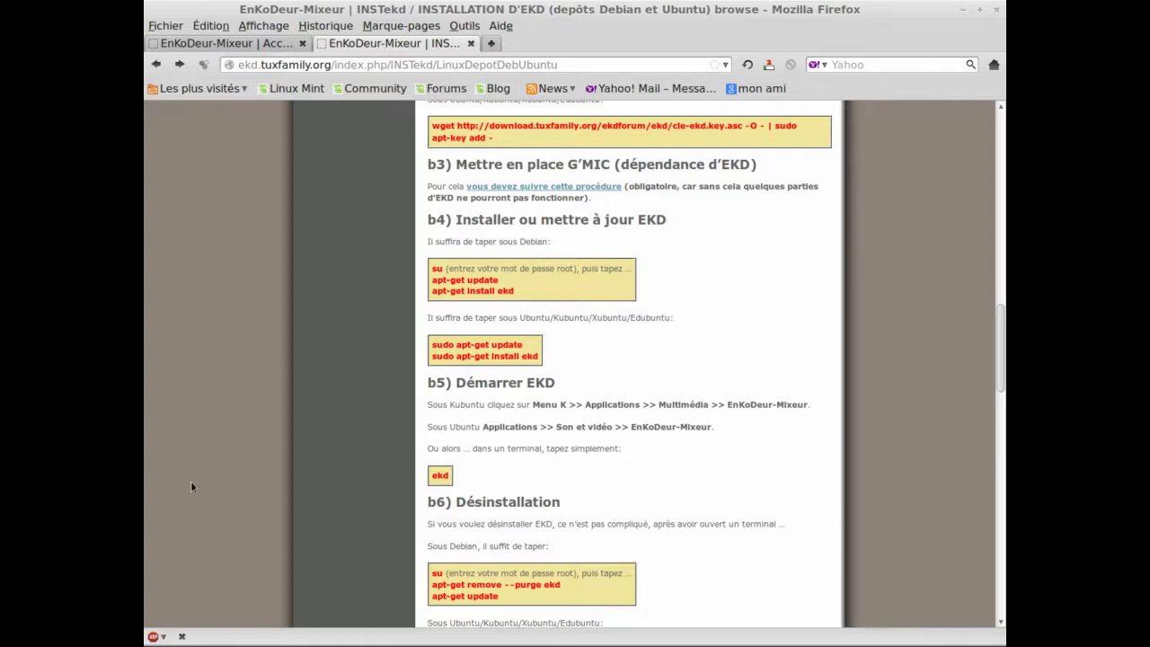
Launch ekd (EnKoDeur-Mixeur) from the Sound & Video applications and maximize its window.
{"action": "mouse_move", "coordinate": [166, 643]}
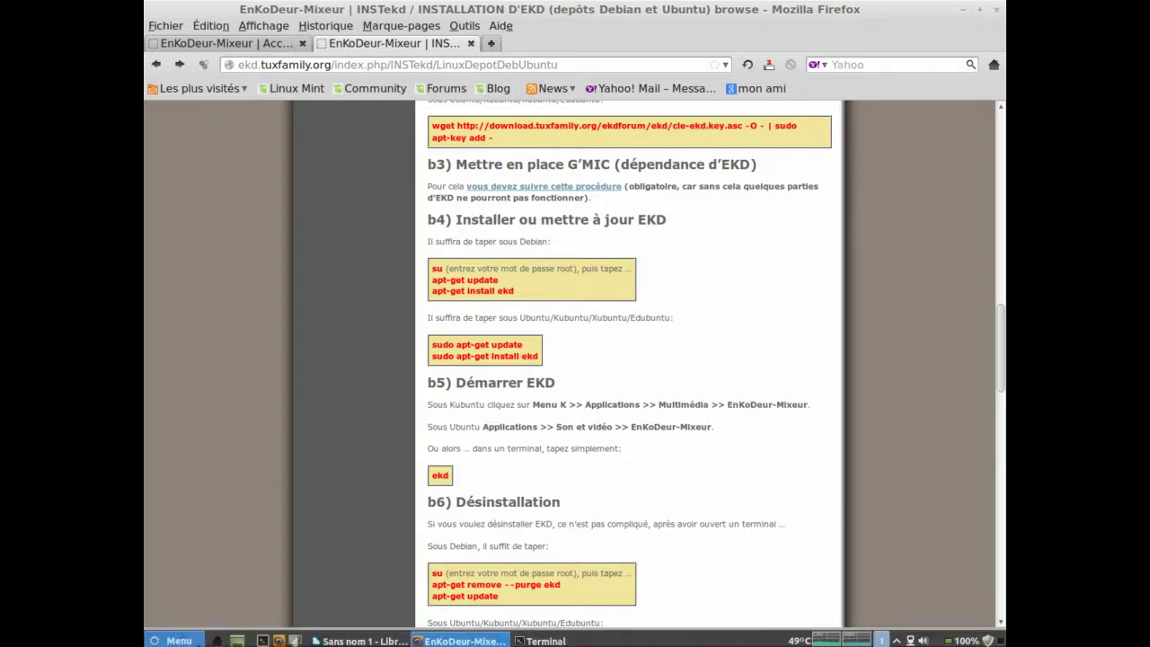
{"action": "left_click", "coordinate": [171, 641]}
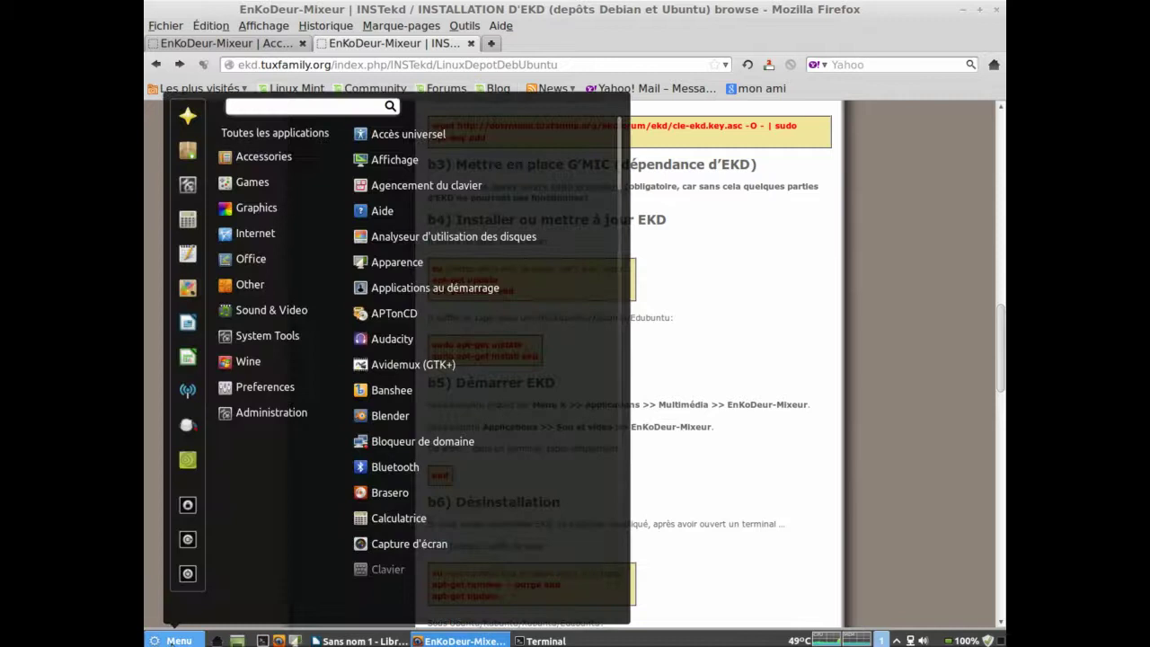
{"action": "mouse_move", "coordinate": [287, 316]}
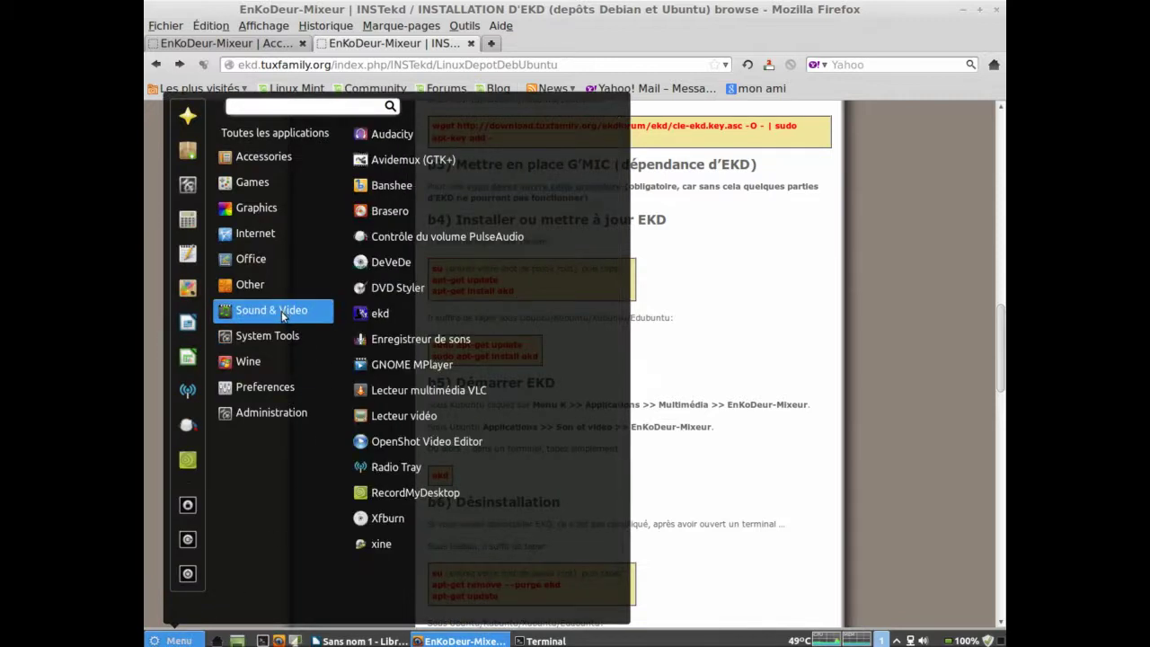
{"action": "left_click", "coordinate": [375, 319]}
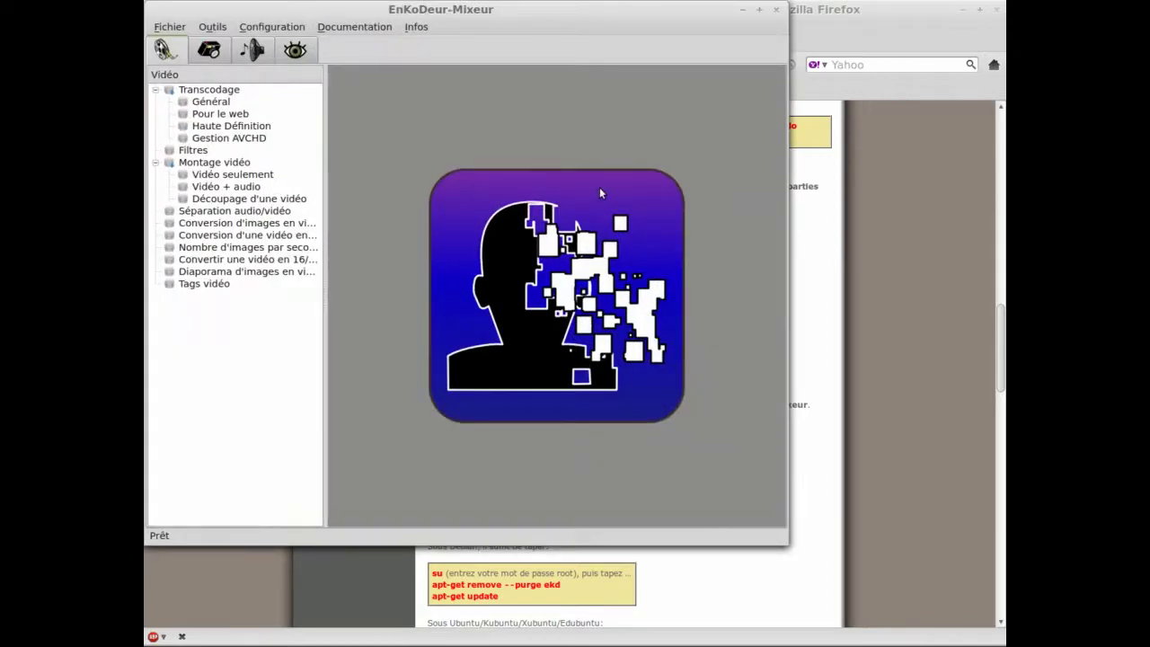
{"action": "left_click", "coordinate": [758, 9]}
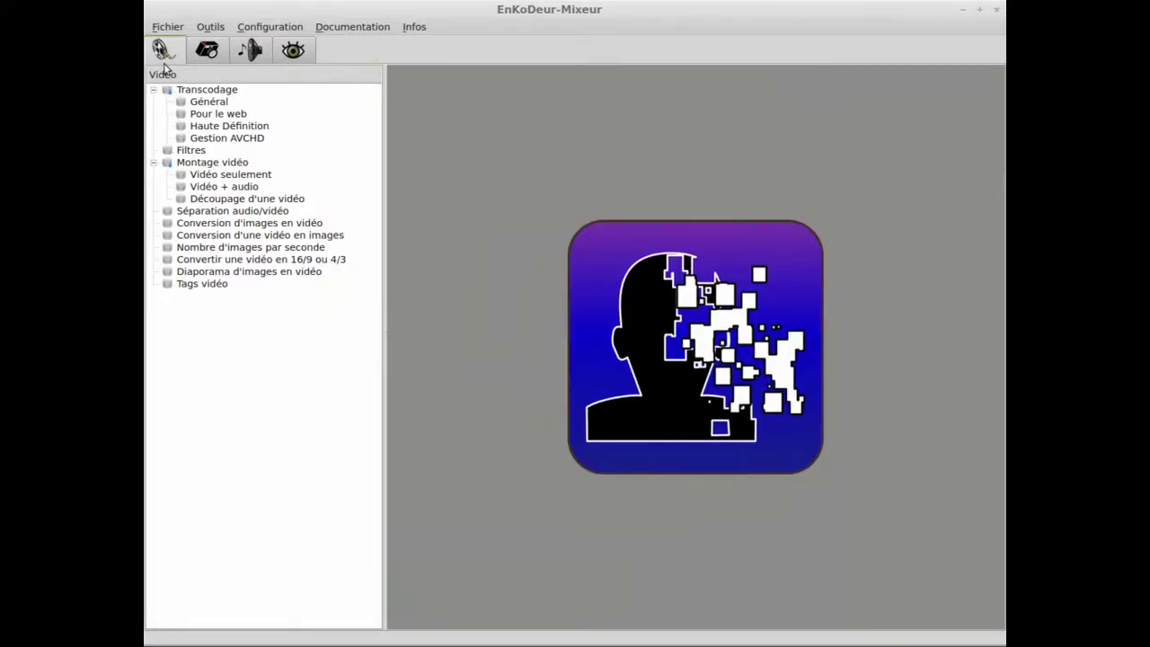
Set the output format in the general video transcoding settings to Copie (format original).
{"action": "left_click", "coordinate": [215, 103]}
{"action": "left_click", "coordinate": [521, 106]}
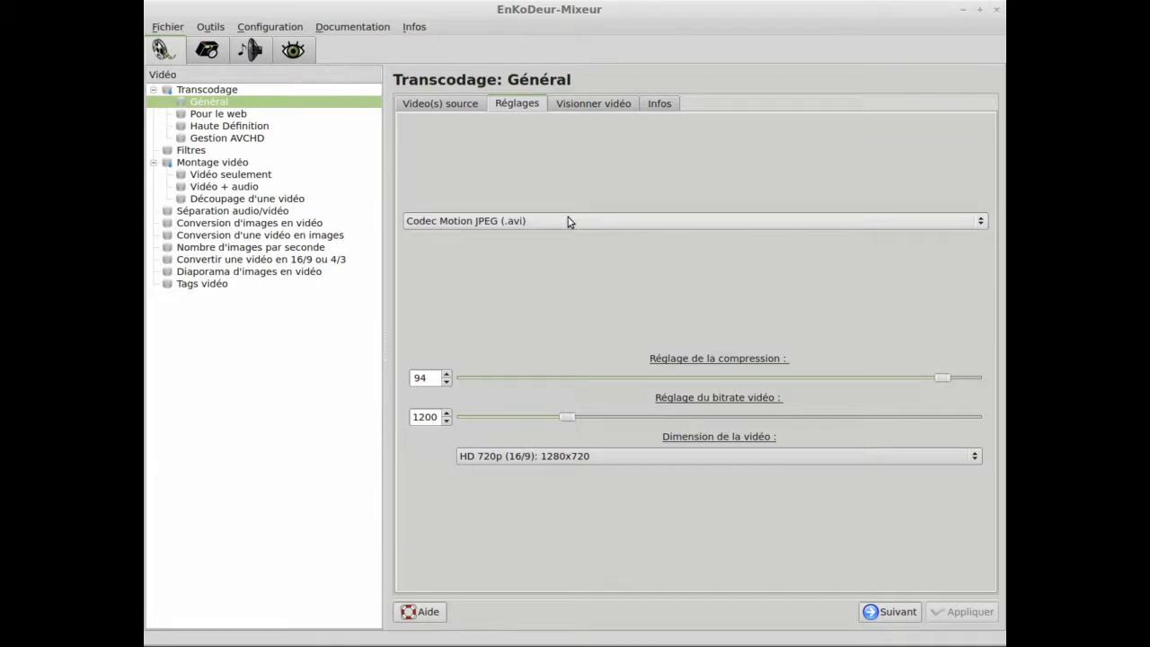
{"action": "left_click", "coordinate": [567, 221]}
{"action": "left_click", "coordinate": [531, 108]}
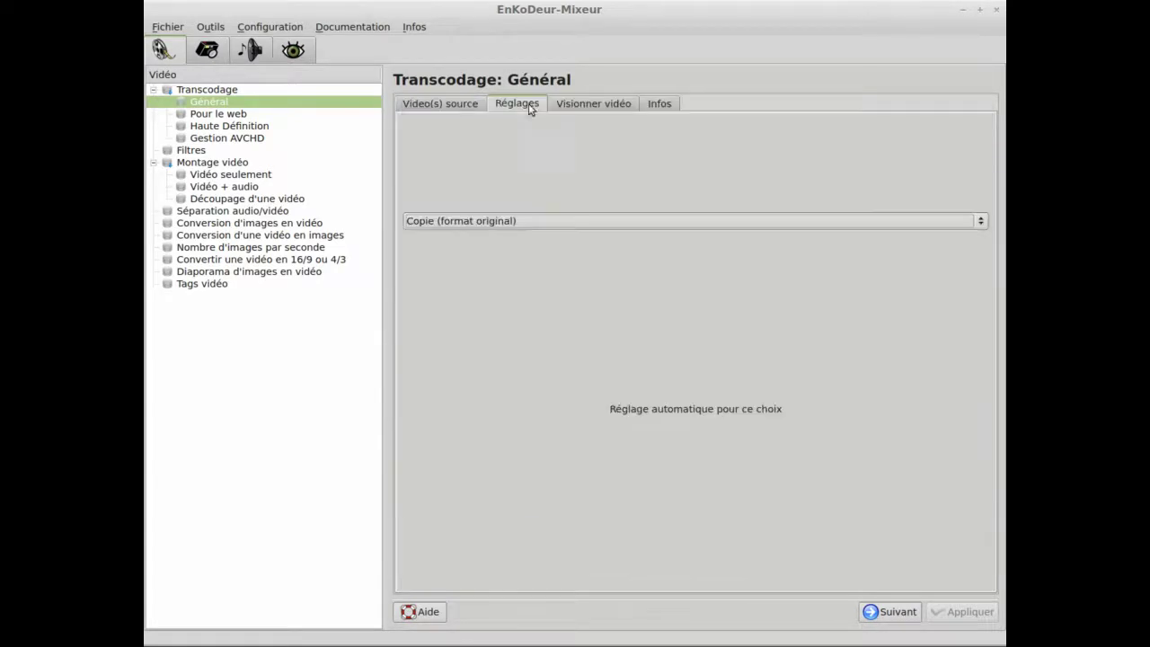
Review the output presets available for transcoding videos for the web, keeping the current preset.
{"action": "left_click", "coordinate": [212, 115]}
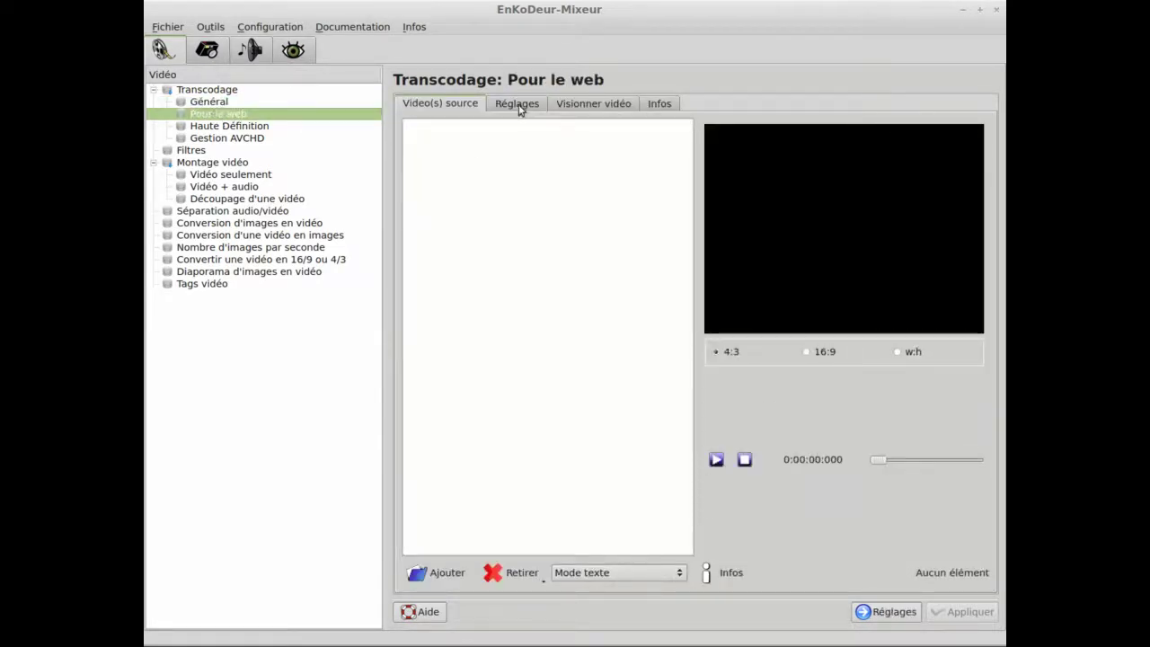
{"action": "left_click", "coordinate": [519, 105]}
{"action": "left_click", "coordinate": [654, 357]}
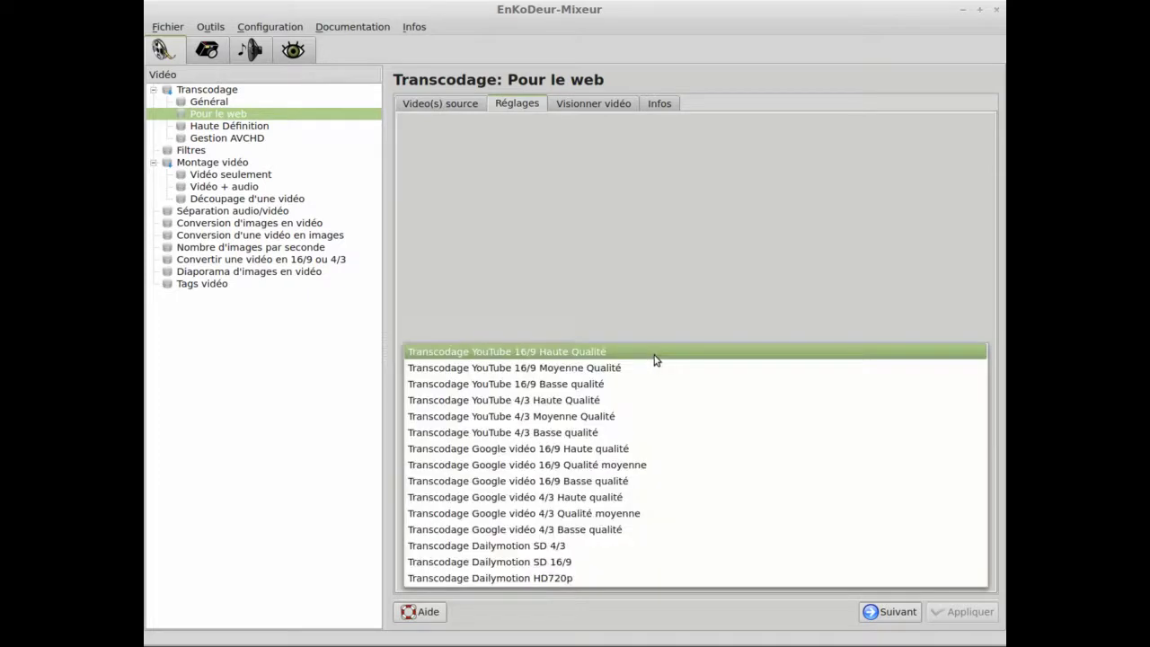
{"action": "left_click", "coordinate": [558, 264]}
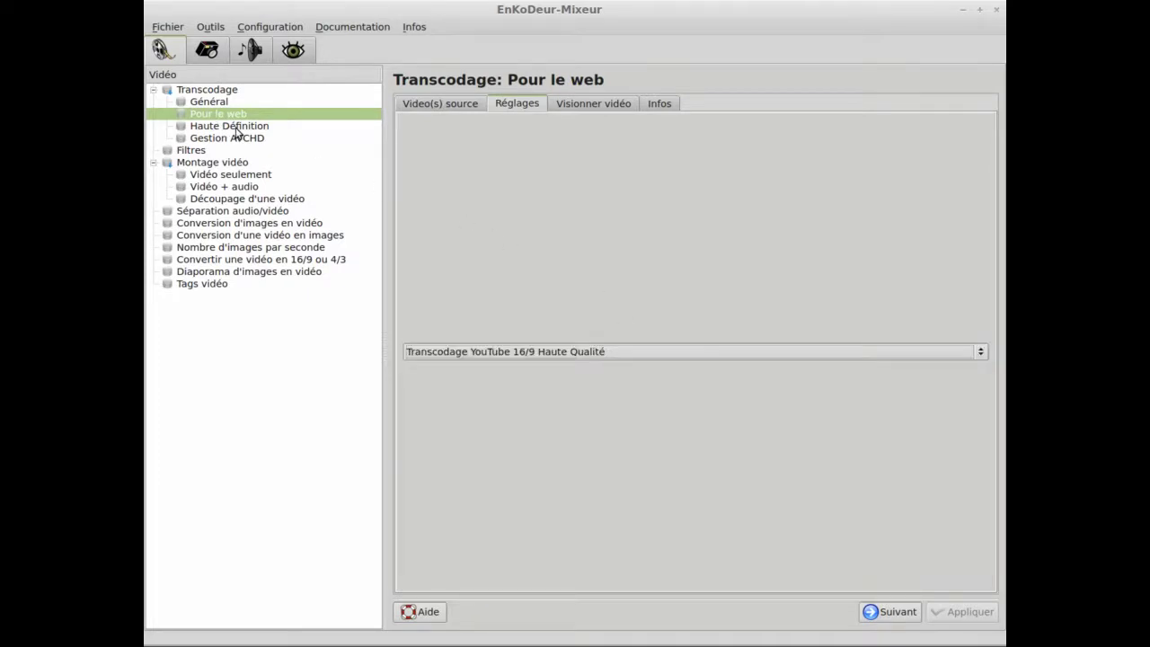
Review the output formats offered in the Haute Définition transcoding settings without changing the selection.
{"action": "left_click", "coordinate": [237, 128]}
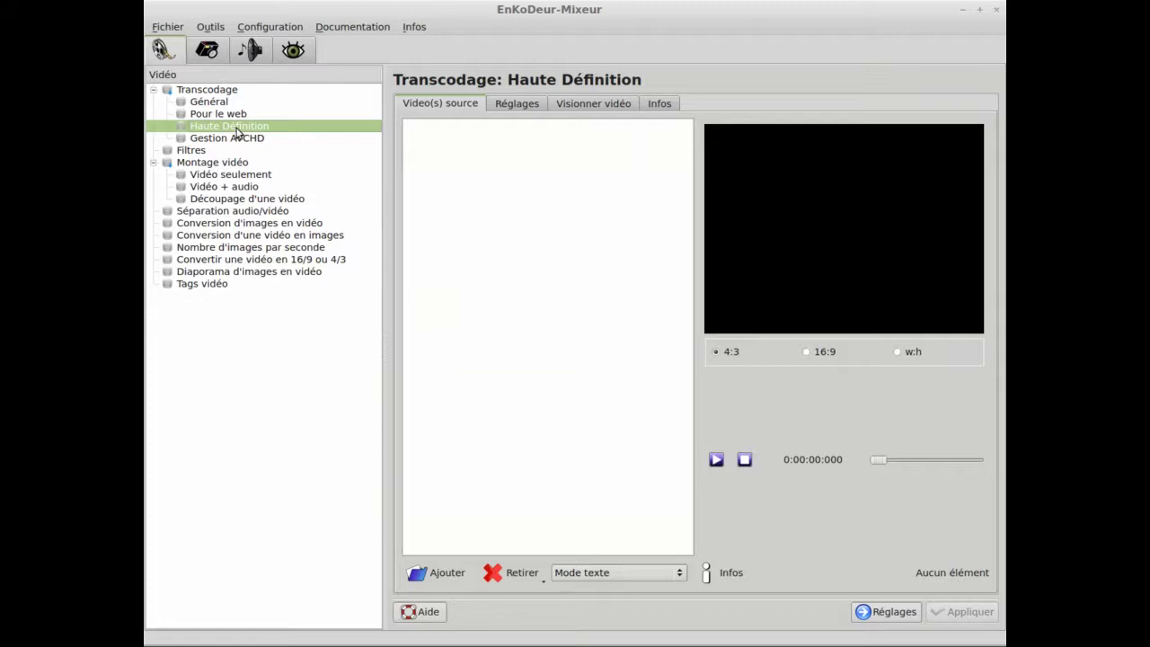
{"action": "left_click", "coordinate": [499, 105]}
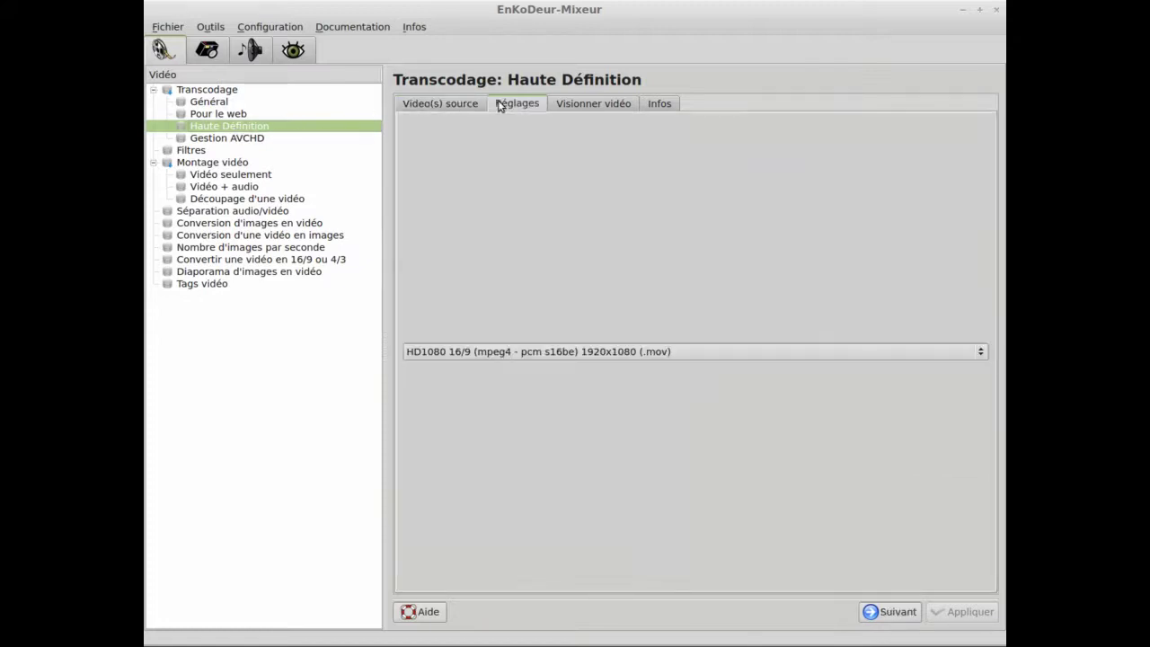
{"action": "left_click", "coordinate": [575, 355]}
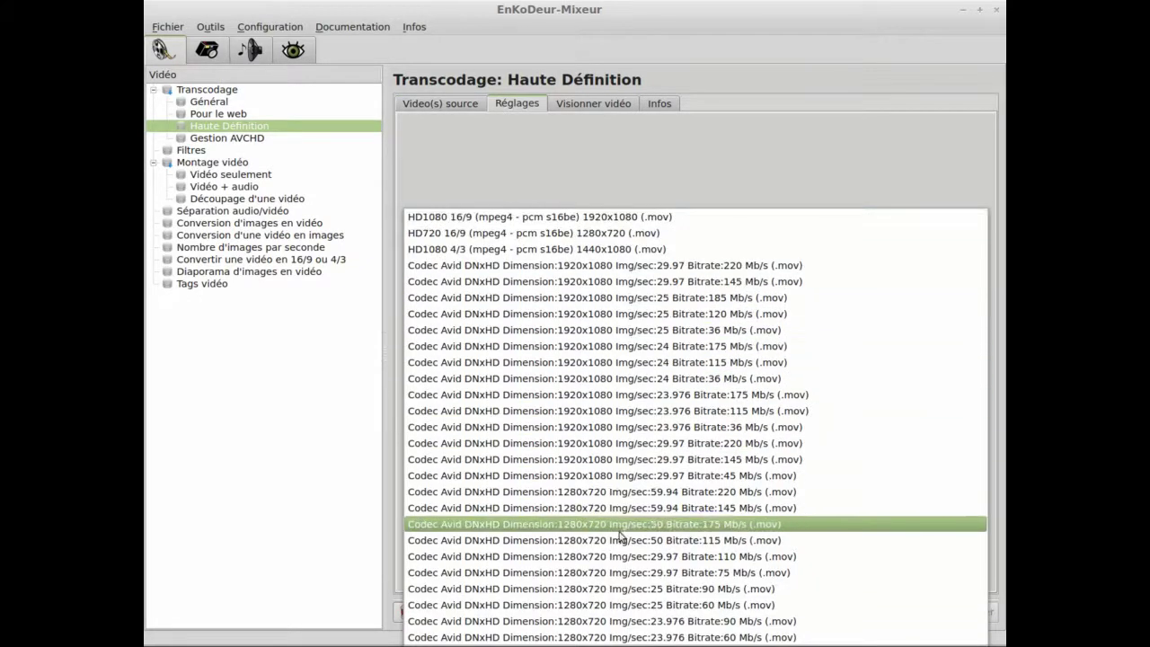
{"action": "left_click", "coordinate": [516, 189]}
Examine the AVCHD transcoding options for video encoding, output resolution and audio stream, keeping the current choices.
{"action": "left_click", "coordinate": [225, 140]}
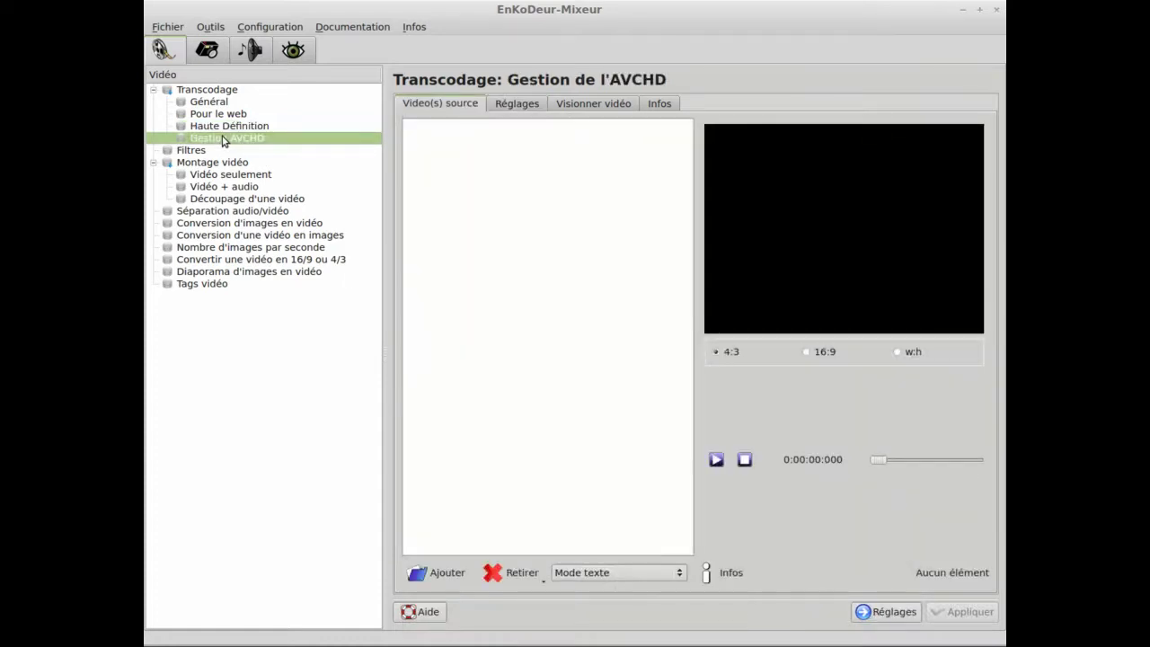
{"action": "left_click", "coordinate": [522, 104]}
{"action": "left_click", "coordinate": [860, 175]}
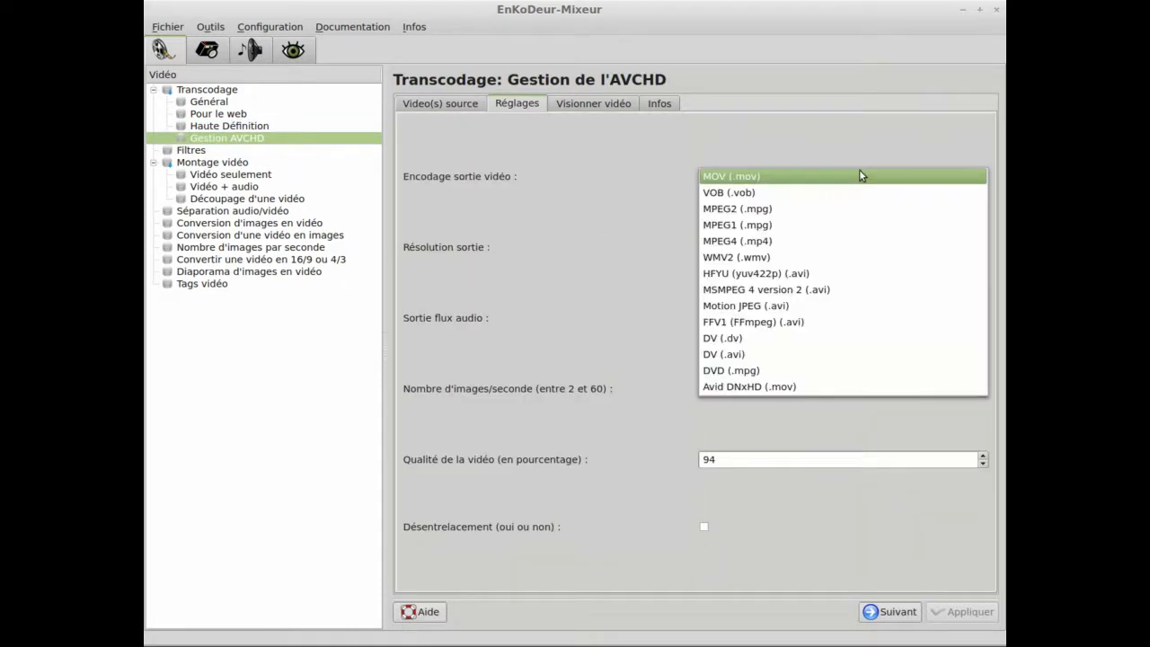
{"action": "left_click", "coordinate": [858, 174]}
{"action": "left_click", "coordinate": [857, 247]}
{"action": "left_click", "coordinate": [857, 247]}
{"action": "left_click", "coordinate": [844, 317]}
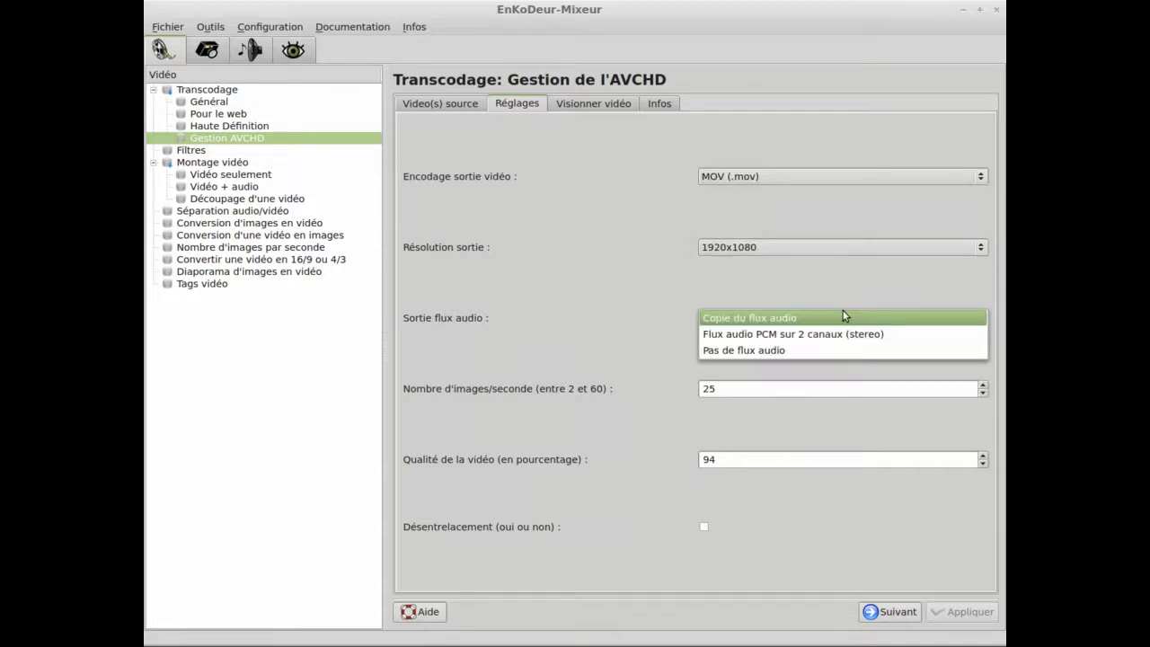
{"action": "left_click", "coordinate": [844, 317]}
Review the list of video filters in the Filtres settings, keeping the current filter.
{"action": "left_click", "coordinate": [181, 152]}
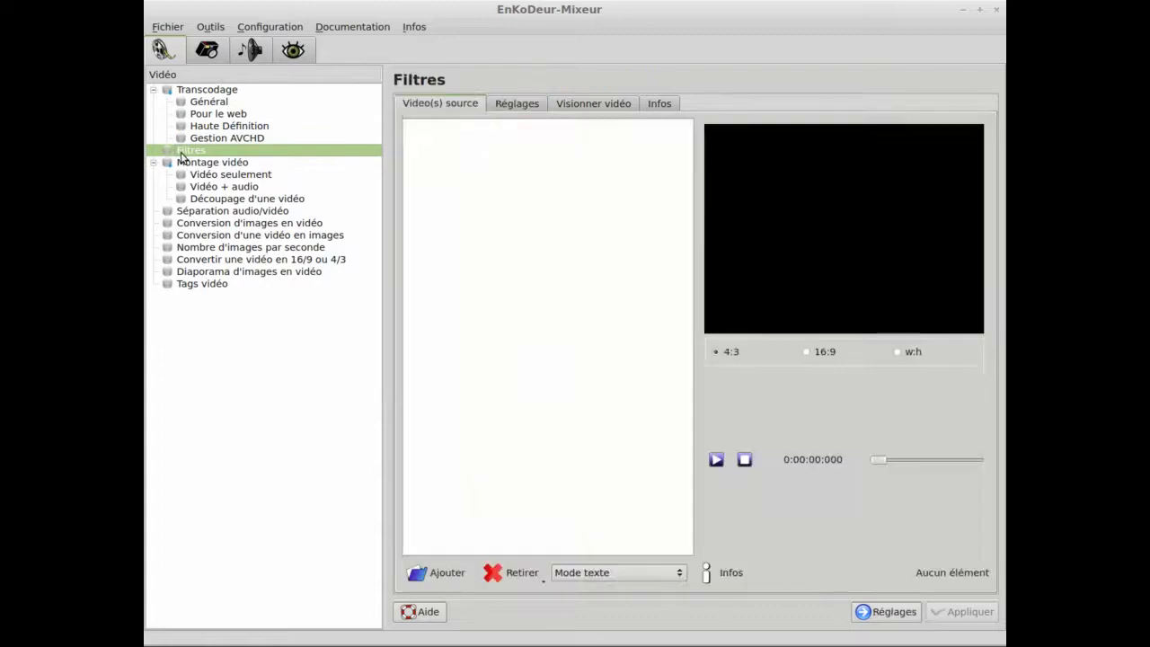
{"action": "left_click", "coordinate": [526, 108]}
{"action": "left_click", "coordinate": [547, 237]}
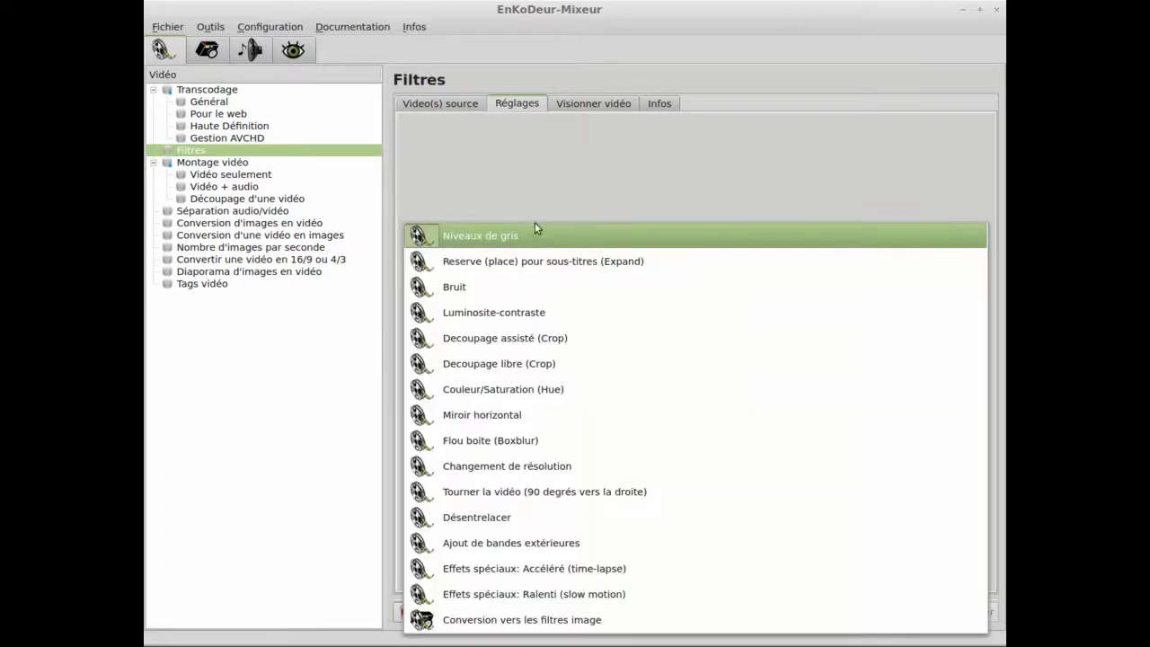
{"action": "left_click", "coordinate": [494, 196]}
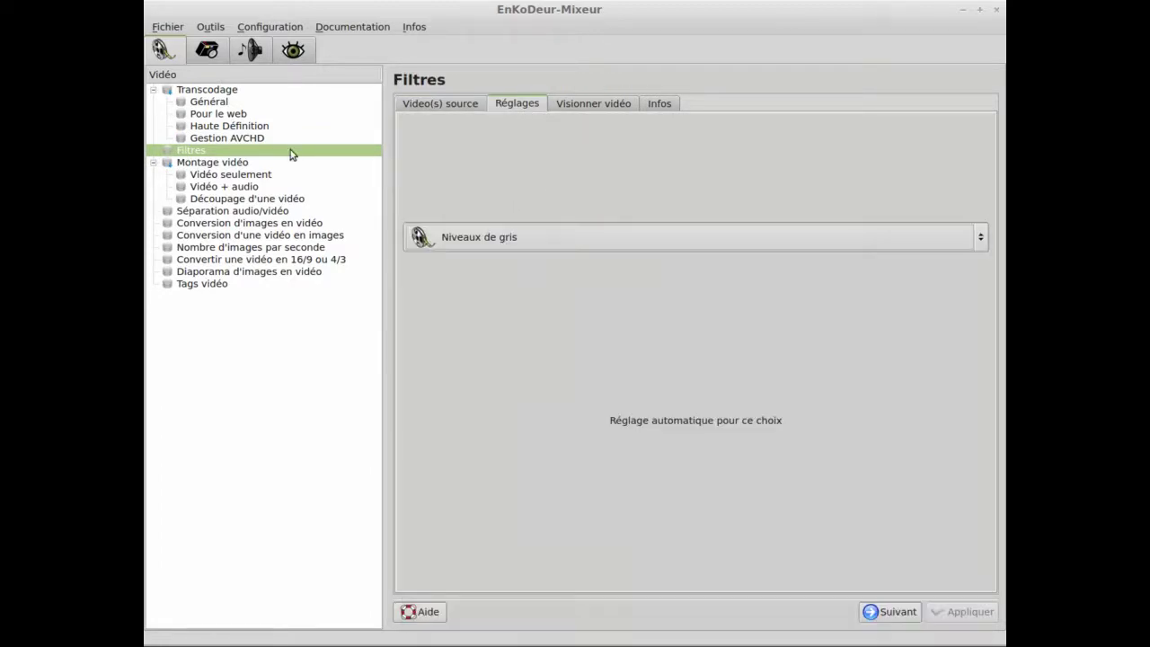
Look through the Montage vidéo tools: Vidéo seulement with its settings, Vidéo + audio, and Découpage d'une vidéo.
{"action": "left_click", "coordinate": [231, 177]}
{"action": "left_click", "coordinate": [501, 109]}
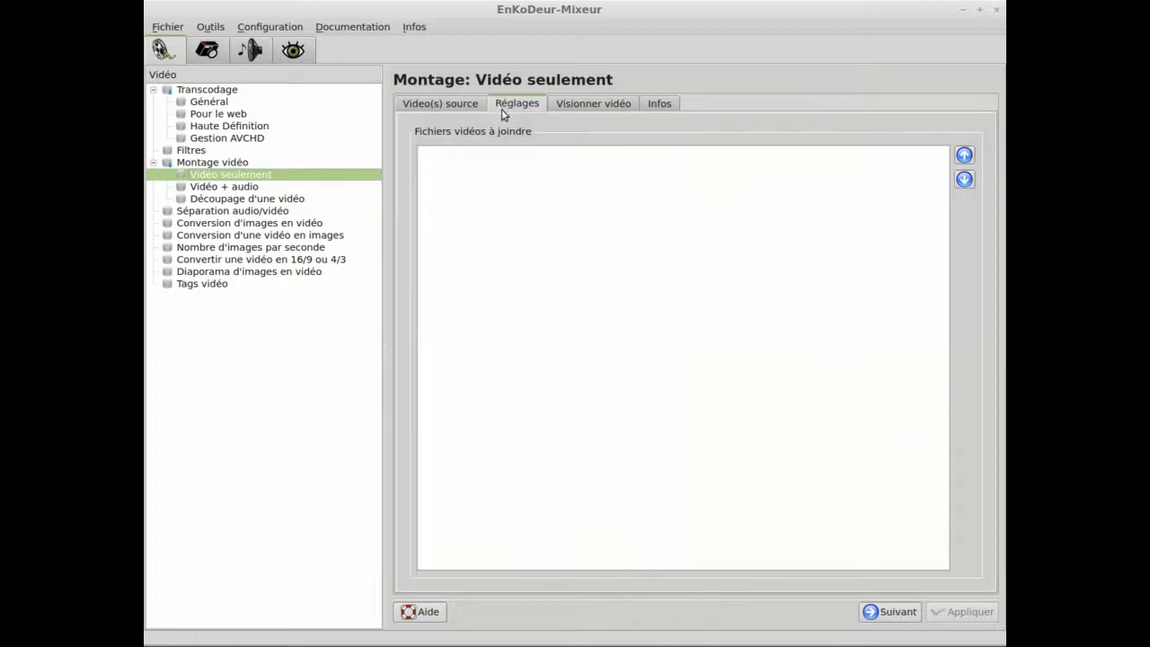
{"action": "left_click", "coordinate": [231, 186]}
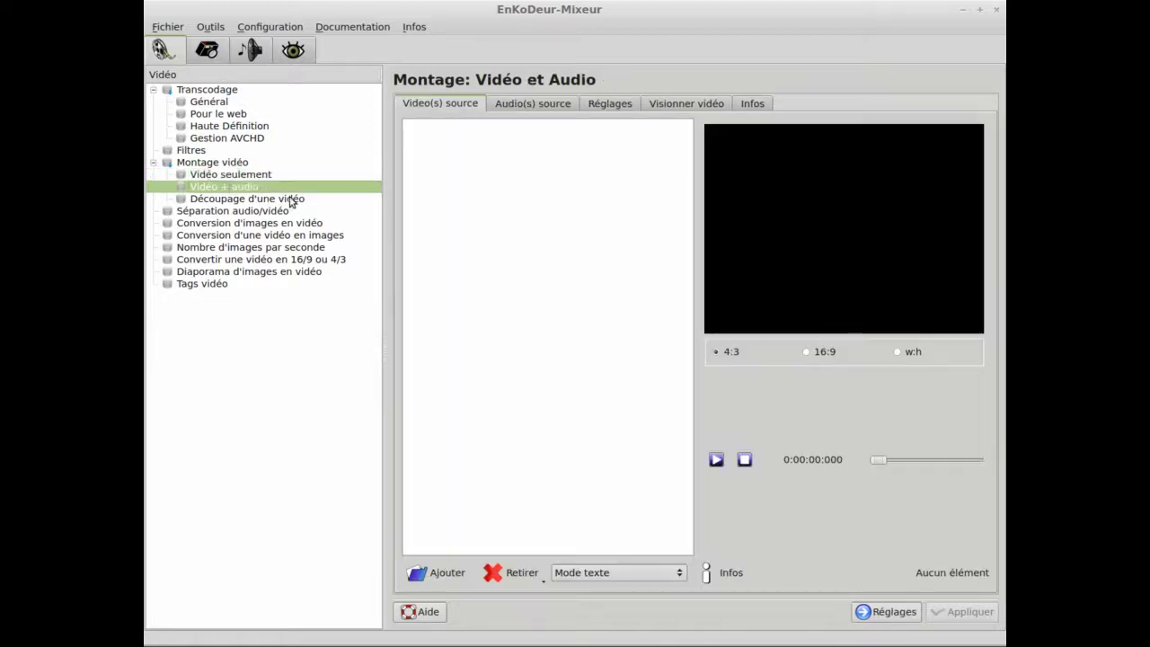
{"action": "left_click", "coordinate": [271, 200]}
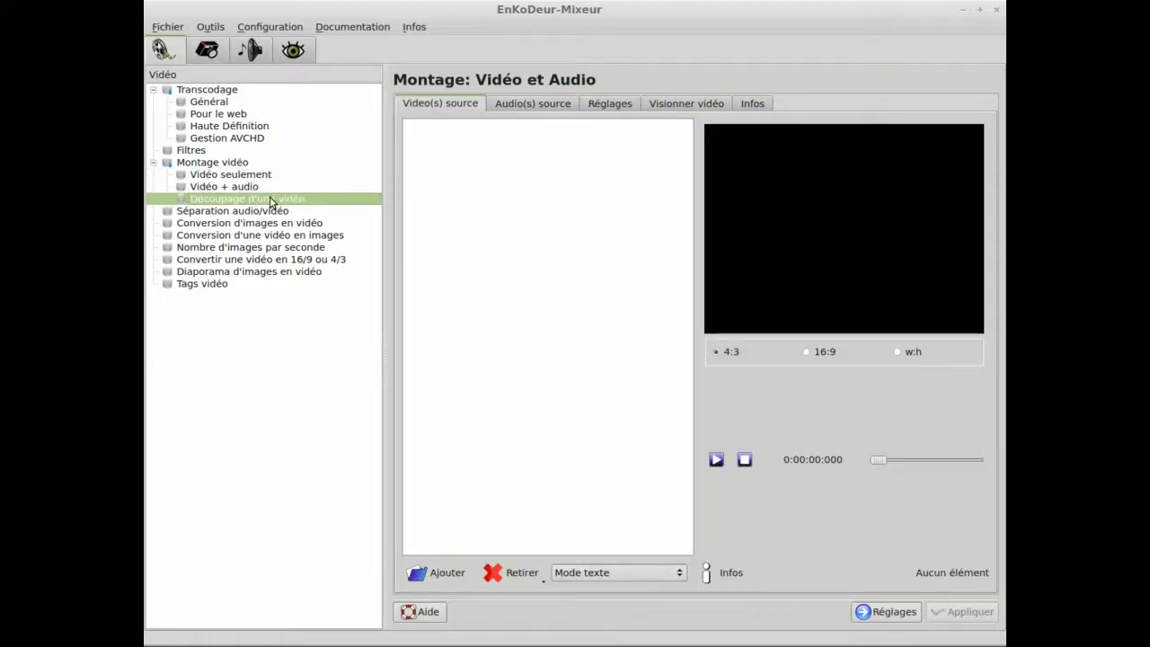
Check the extraction choices in the Séparation audio/vidéo settings, keeping the current choice.
{"action": "left_click", "coordinate": [243, 212]}
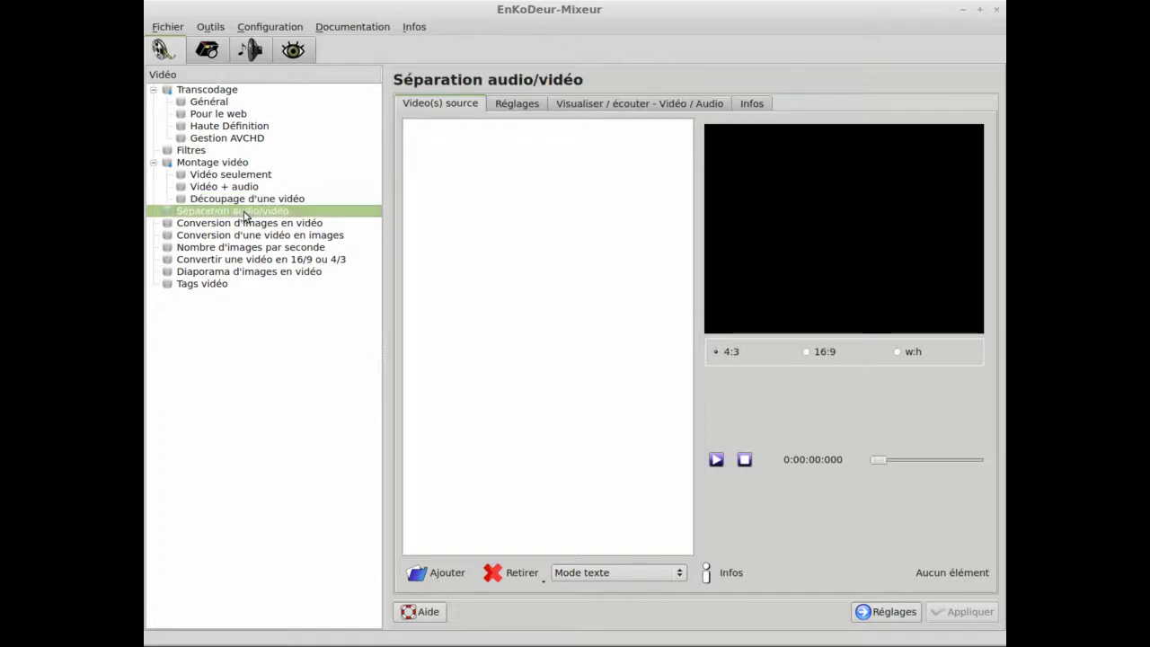
{"action": "left_click", "coordinate": [508, 106]}
{"action": "left_click", "coordinate": [676, 350]}
{"action": "left_click", "coordinate": [667, 348]}
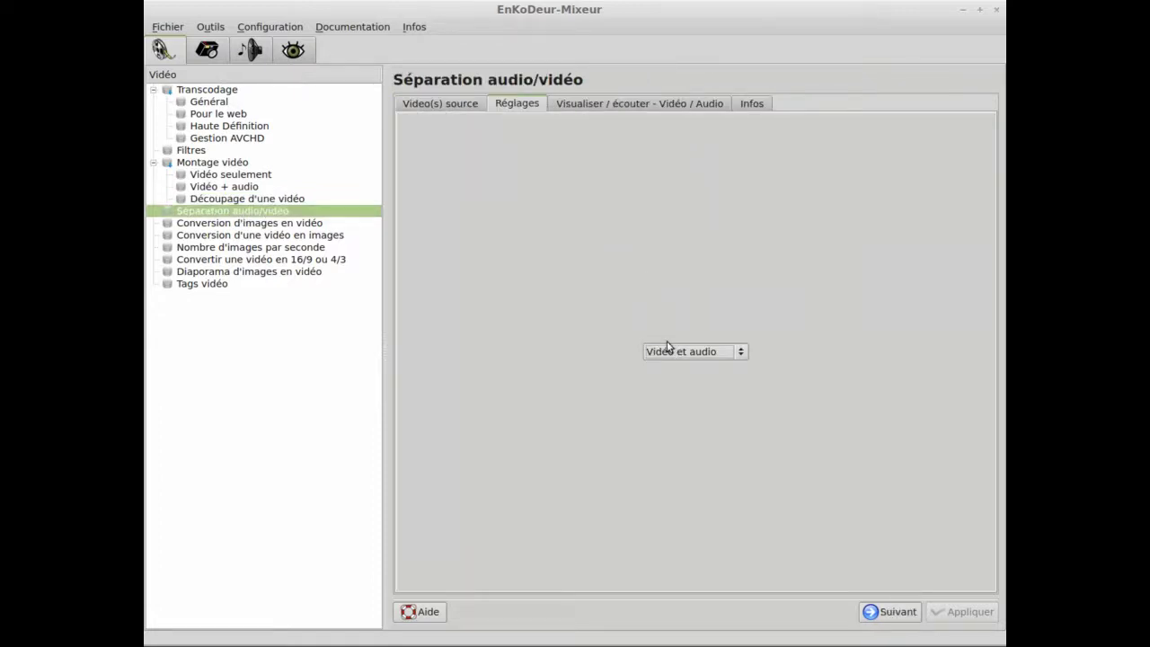
View the image-to-video and video-to-images conversion tools and the Nombre d'images par seconde settings.
{"action": "left_click", "coordinate": [217, 224]}
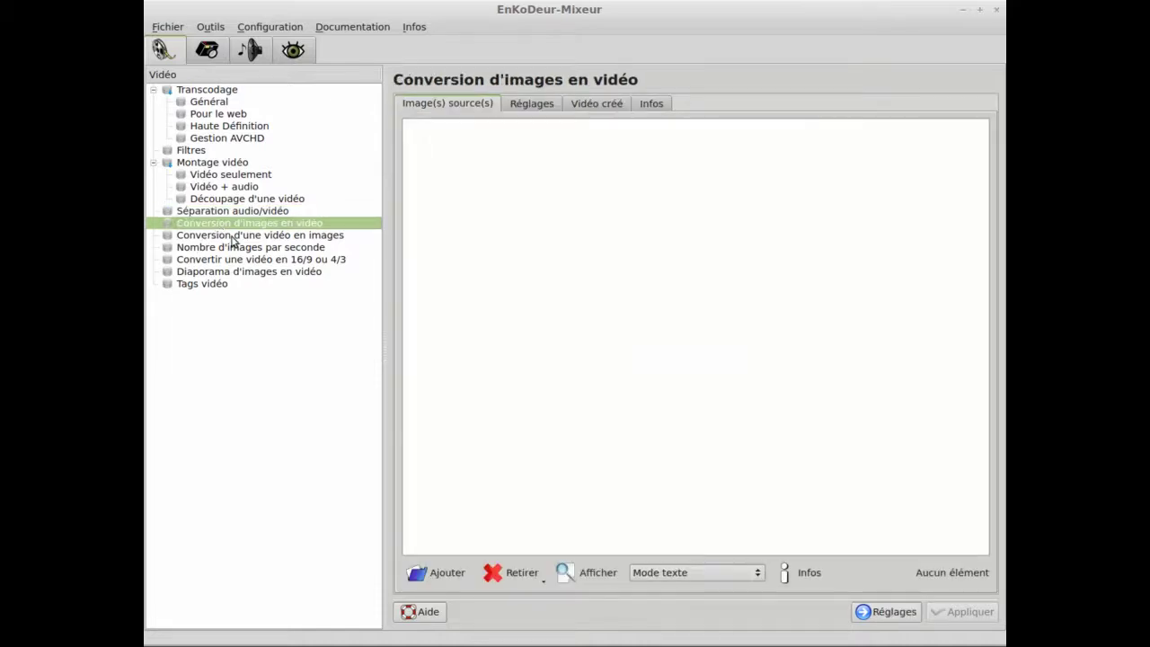
{"action": "left_click", "coordinate": [232, 237]}
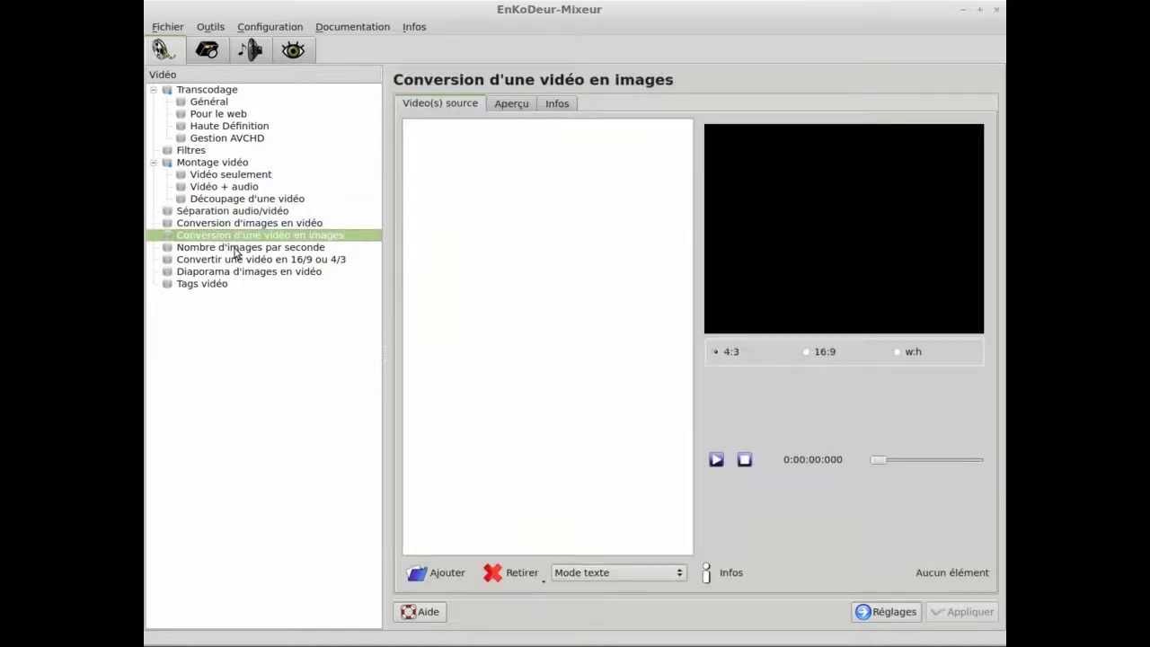
{"action": "left_click", "coordinate": [239, 250]}
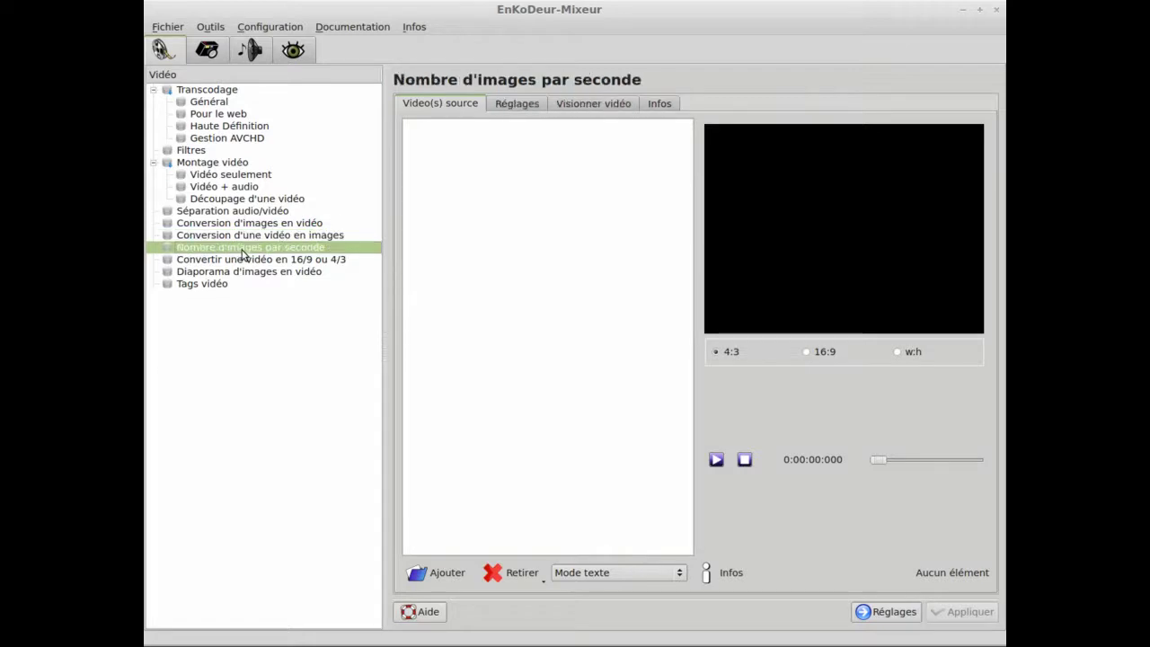
{"action": "left_click", "coordinate": [519, 104]}
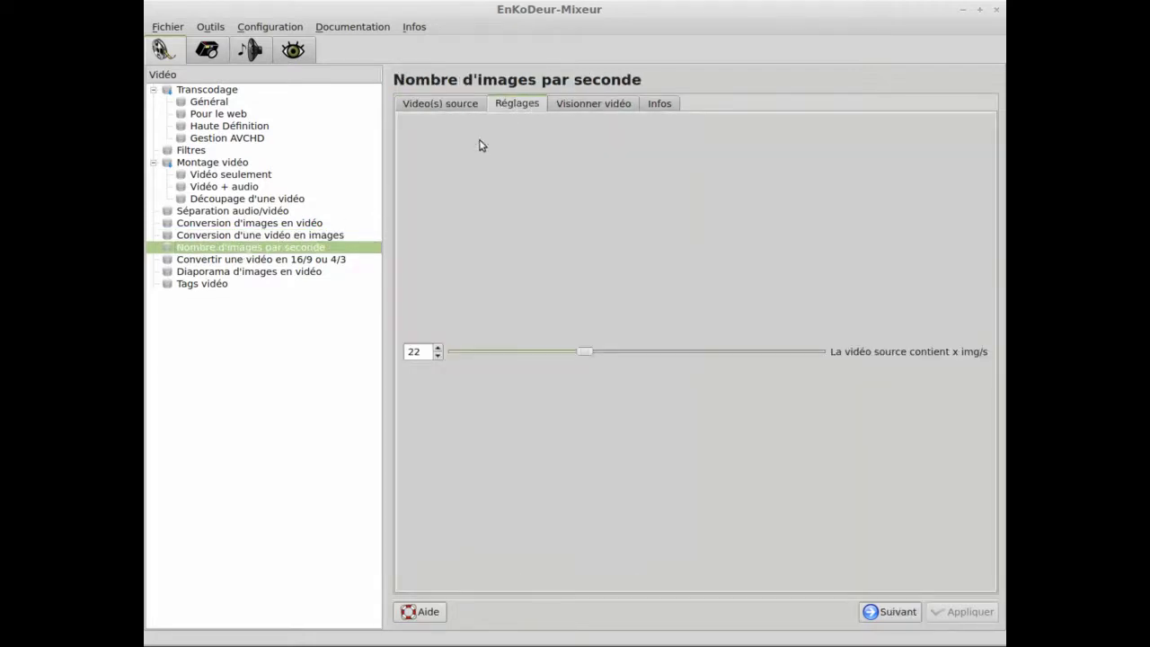
View the remaining video tools: 16/9 or 4/3 conversion, Diaporama d'images en vidéo and Tags vidéo.
{"action": "left_click", "coordinate": [231, 261]}
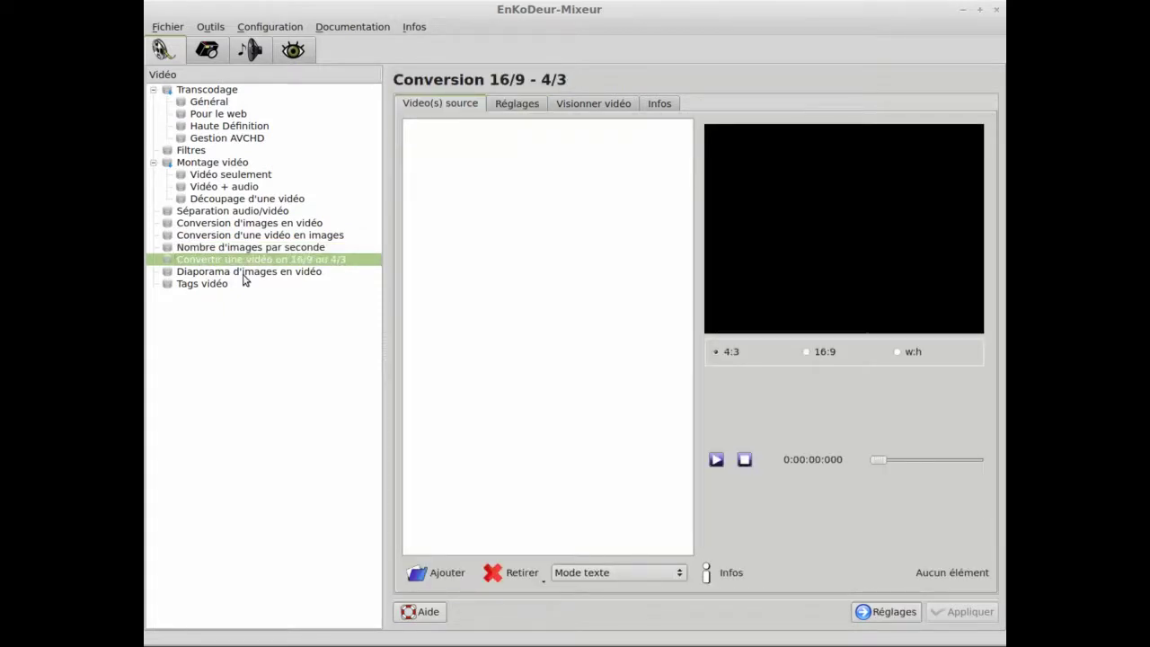
{"action": "left_click", "coordinate": [244, 272]}
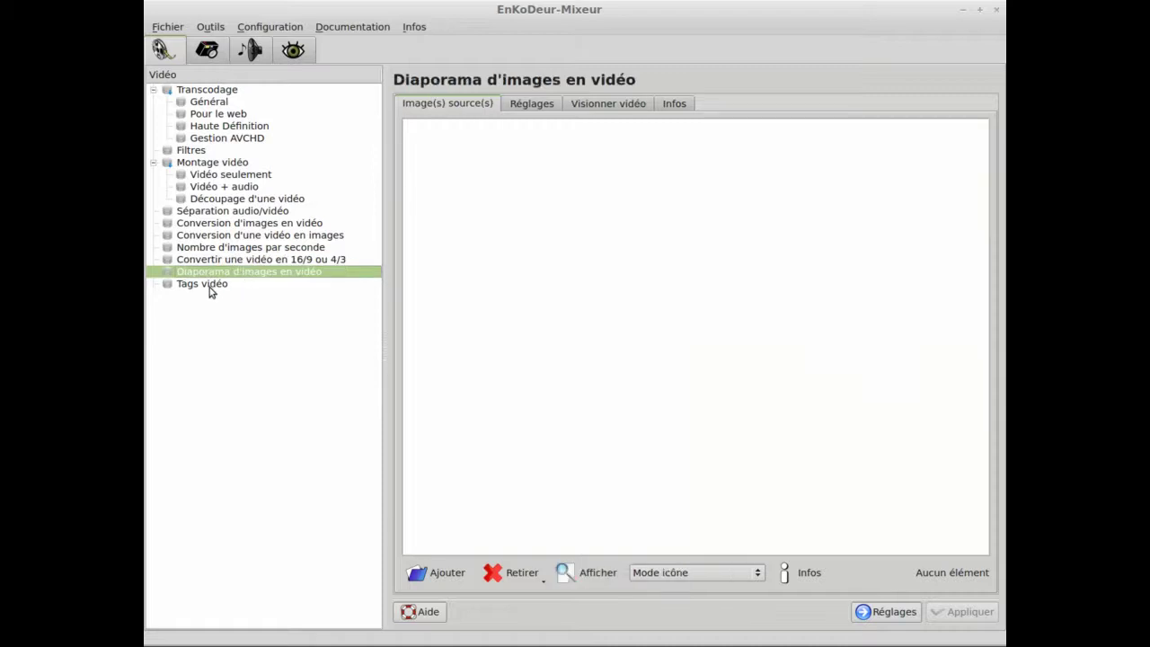
{"action": "left_click", "coordinate": [209, 284]}
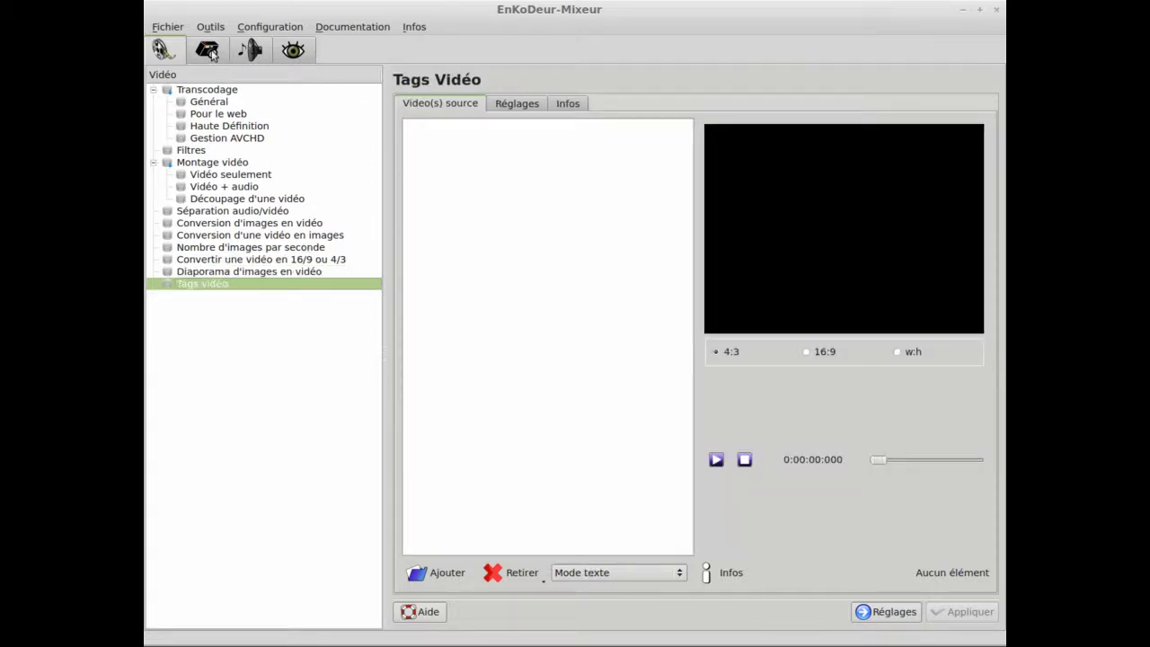
Look through the Image section's Divers tools from Planche-contact to Renommage d'images, including Changement de format, Redimension and Image composite.
{"action": "left_click", "coordinate": [208, 52]}
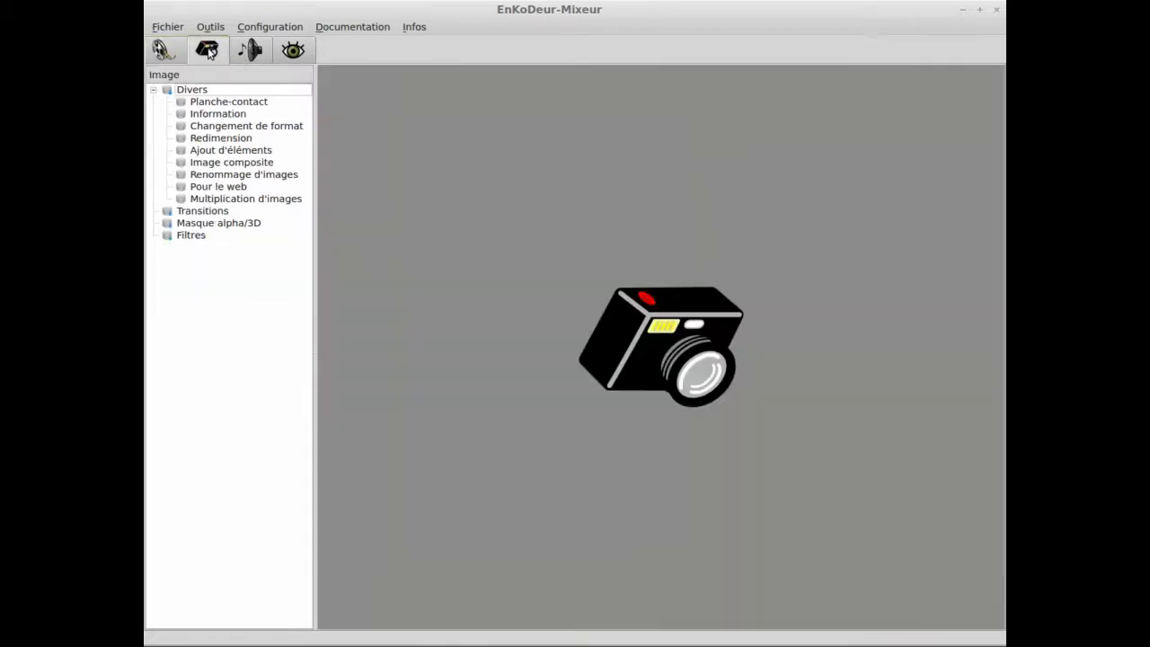
{"action": "left_click", "coordinate": [232, 104]}
{"action": "left_click", "coordinate": [221, 117]}
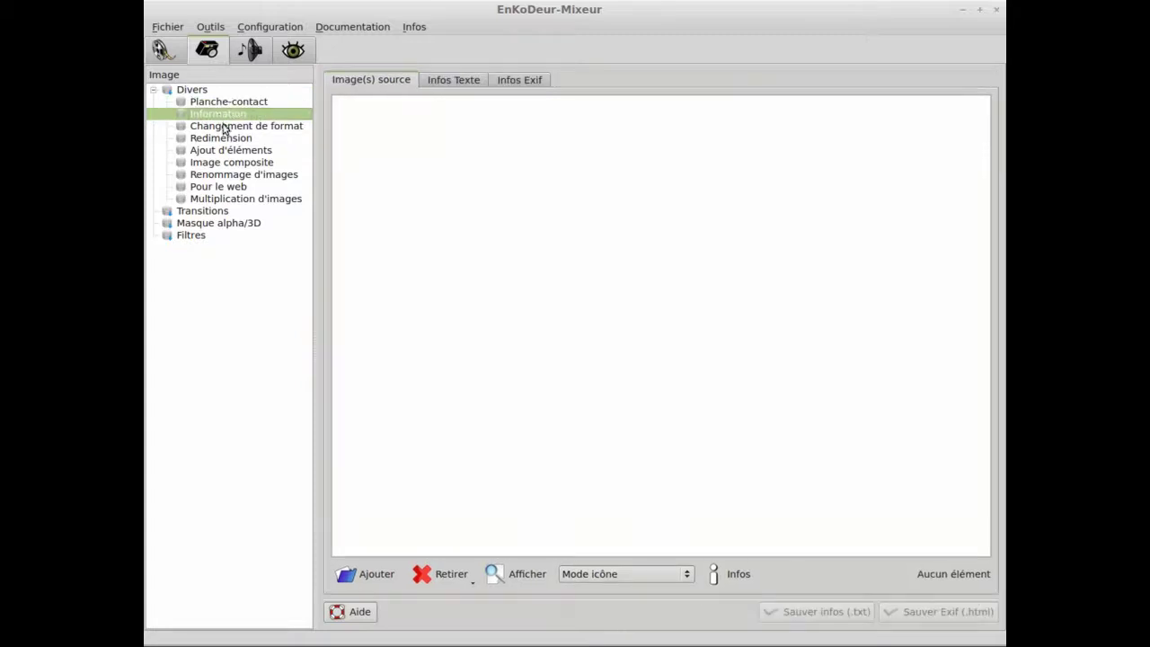
{"action": "left_click", "coordinate": [228, 128]}
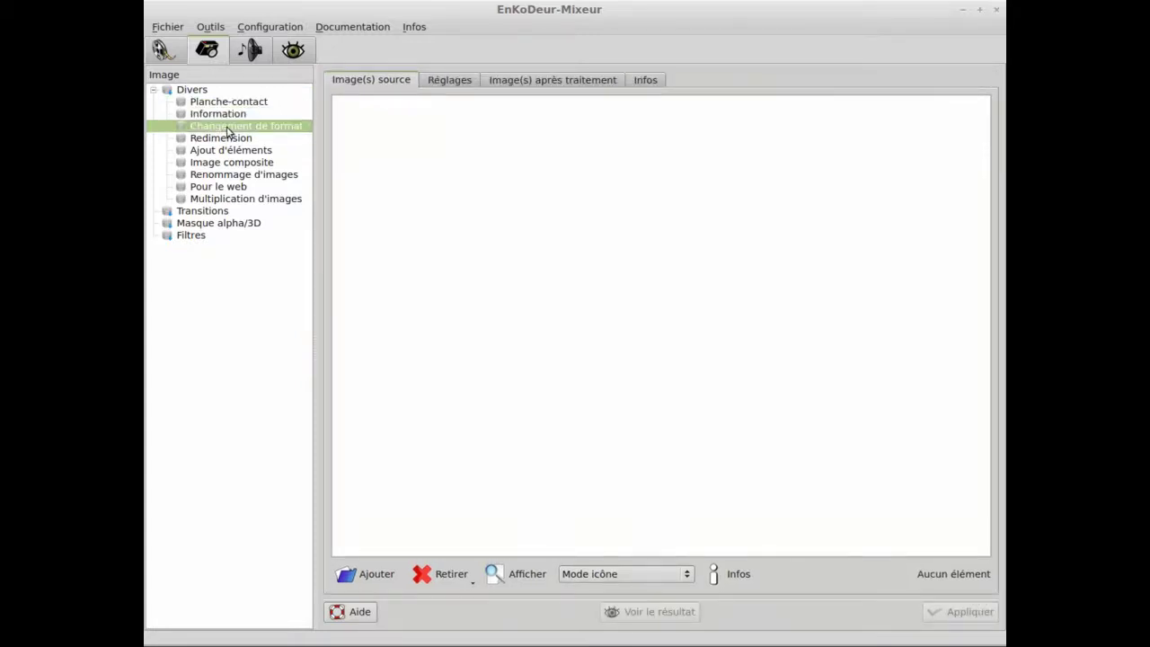
{"action": "left_click", "coordinate": [242, 140]}
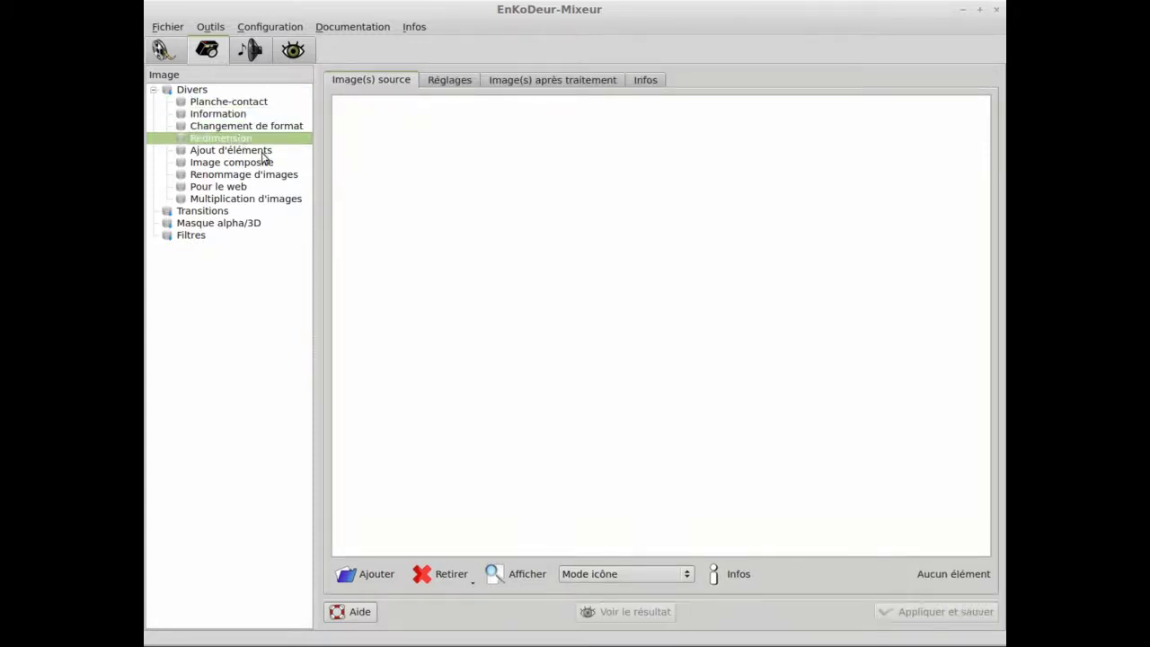
{"action": "left_click", "coordinate": [263, 152]}
{"action": "left_click", "coordinate": [251, 164]}
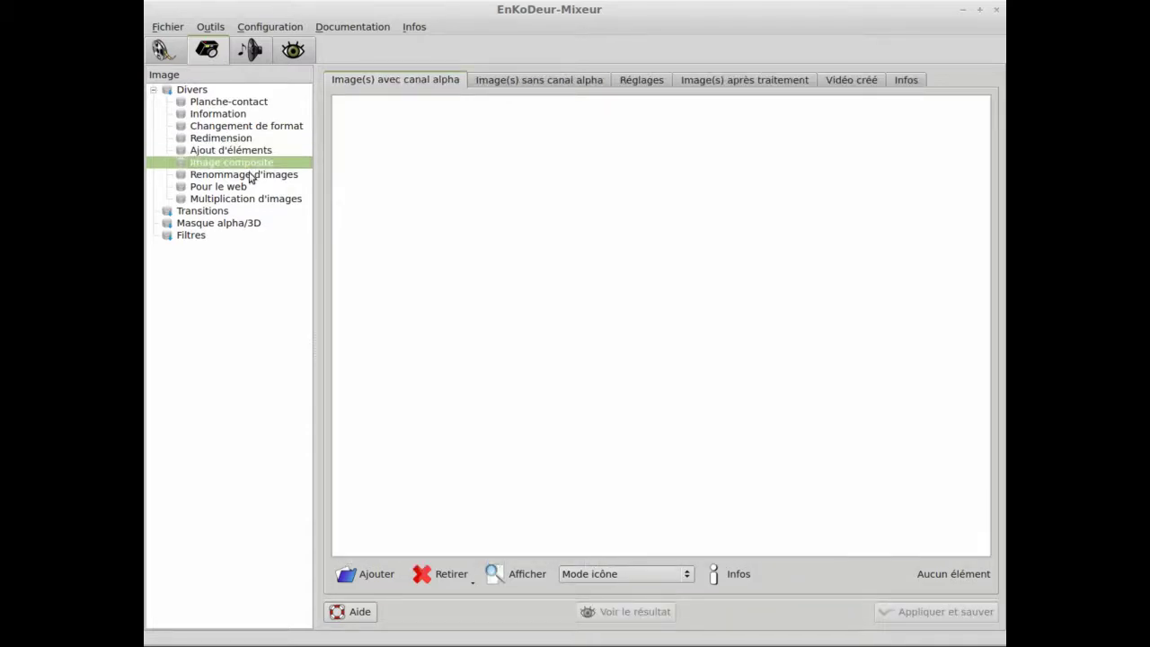
{"action": "left_click", "coordinate": [251, 176]}
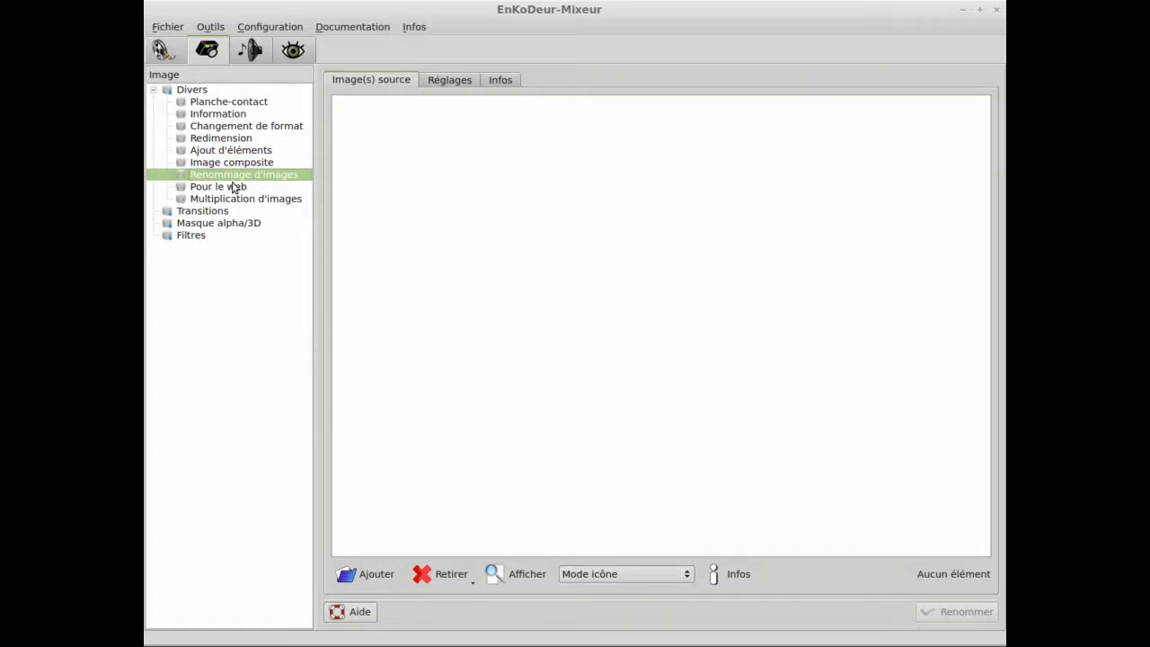
Check the processing types offered in the Pour le web image settings, keeping Gif animé.
{"action": "left_click", "coordinate": [229, 188]}
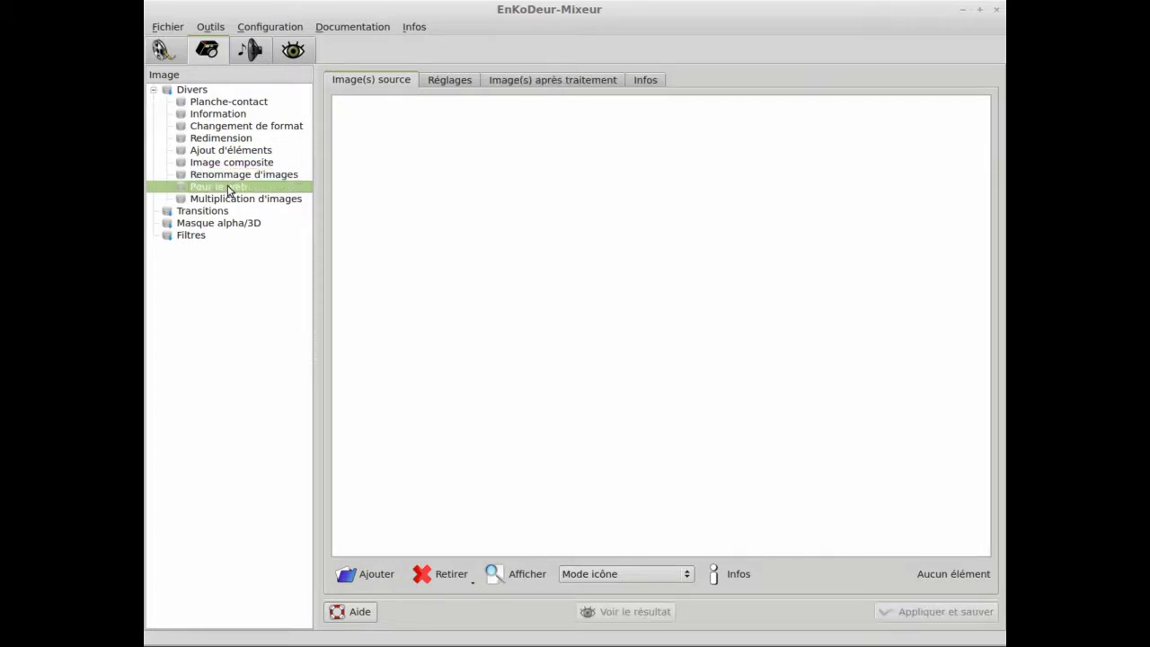
{"action": "left_click", "coordinate": [455, 82]}
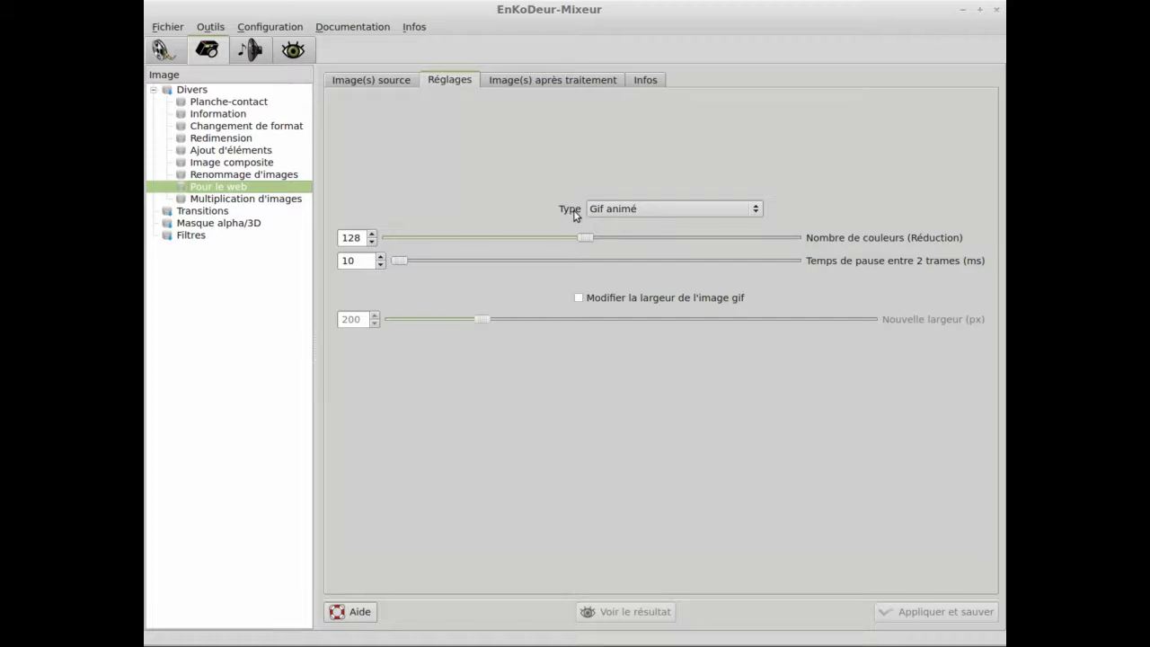
{"action": "left_click", "coordinate": [645, 213]}
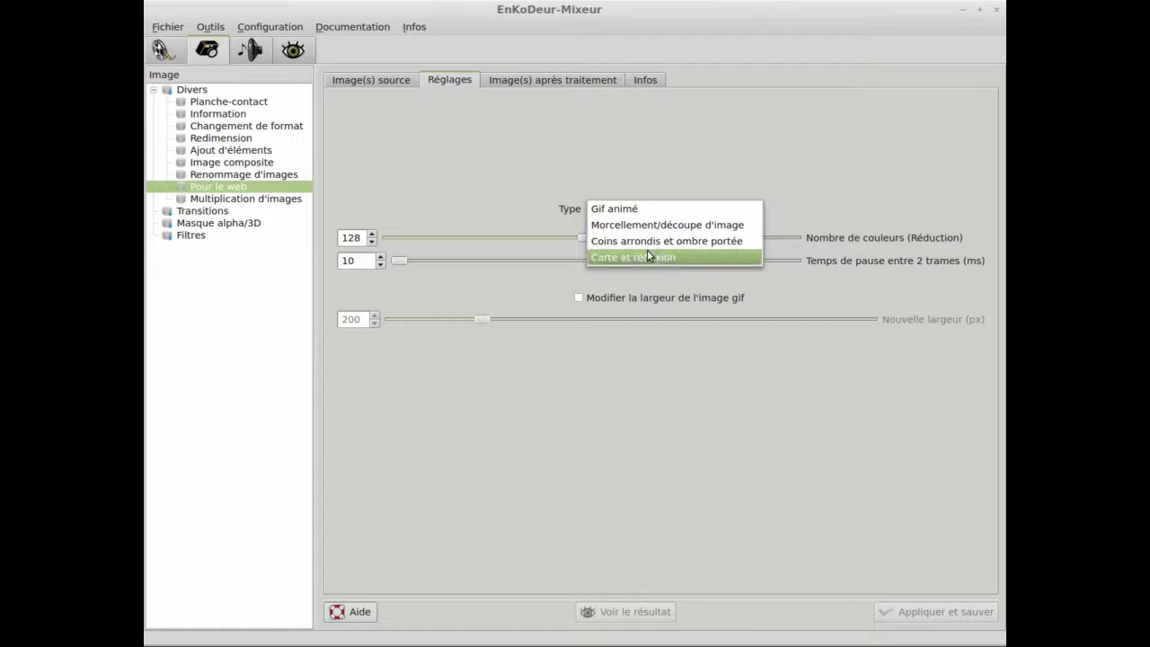
{"action": "left_click", "coordinate": [643, 210]}
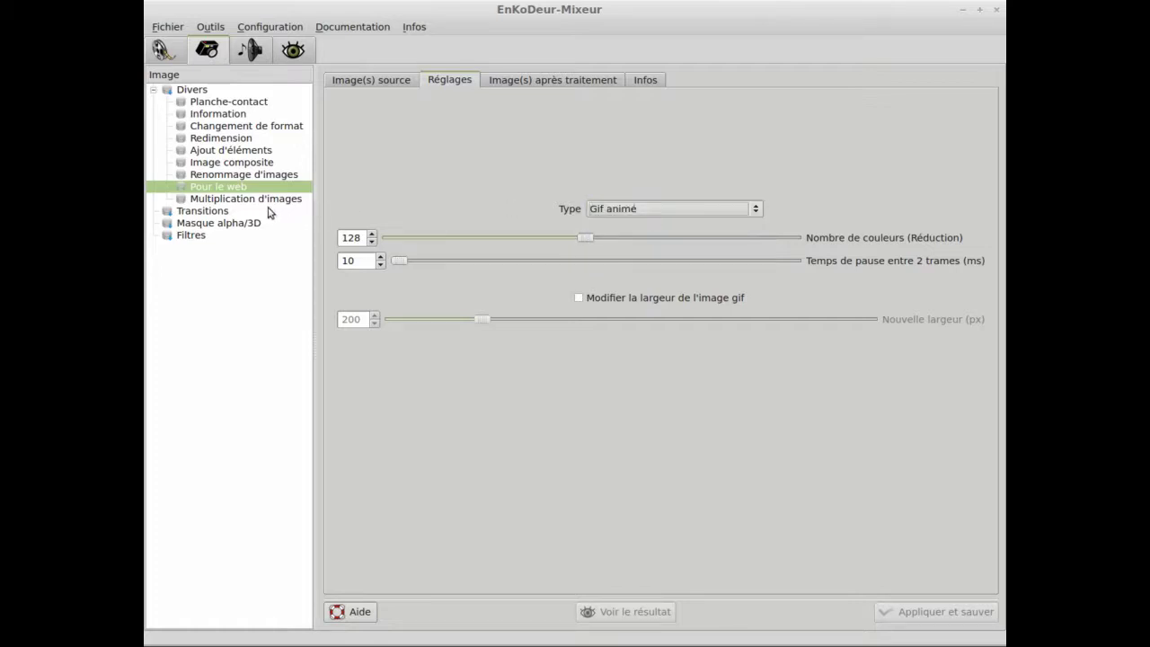
View the Multiplication d'images, Transitions and Masque alpha/3D image tools.
{"action": "left_click", "coordinate": [239, 200]}
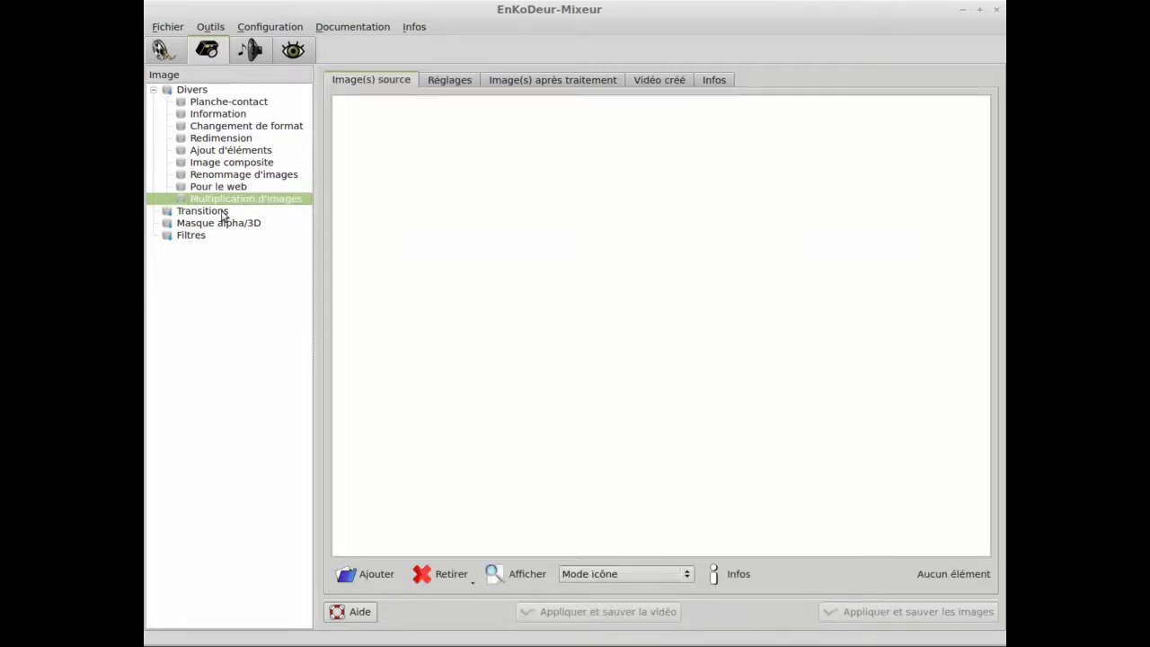
{"action": "left_click", "coordinate": [199, 212]}
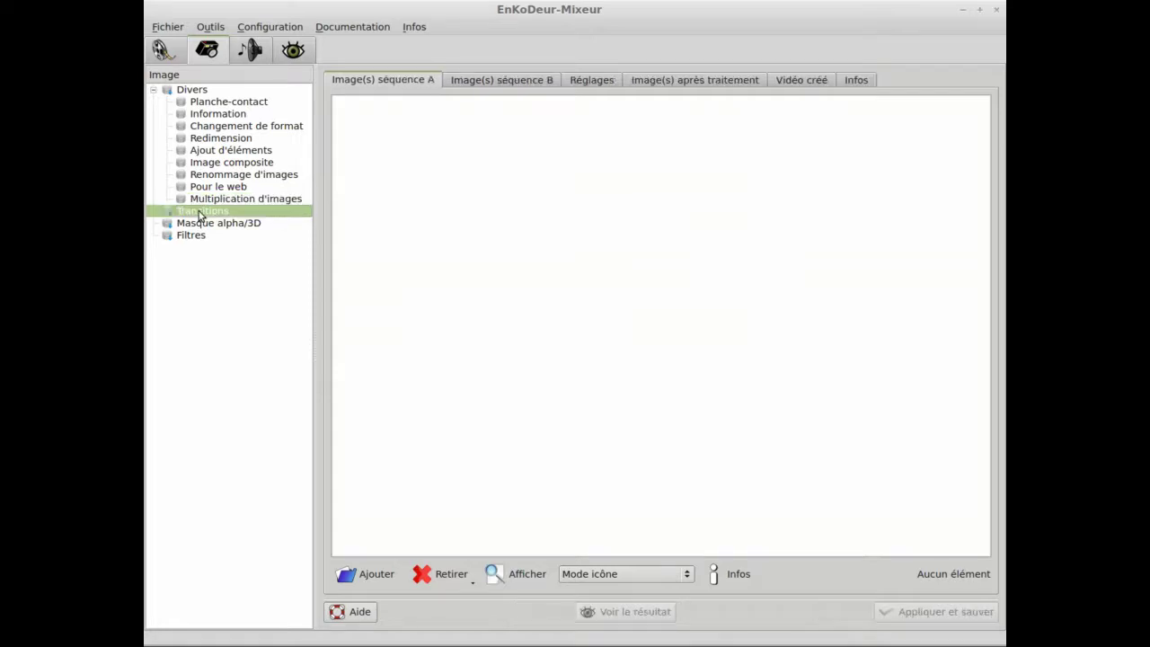
{"action": "left_click", "coordinate": [205, 225]}
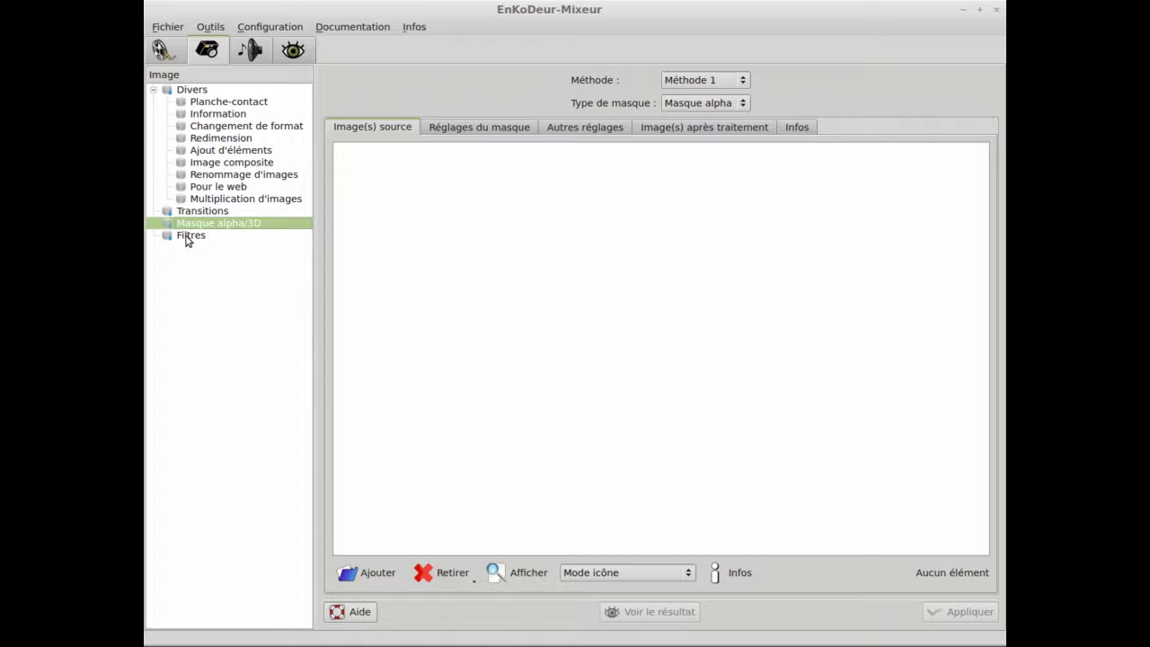
Browse the full list of single-row filter types in the image Filtres settings, keeping Vieux Films (bandes + poussières).
{"action": "left_click", "coordinate": [189, 236]}
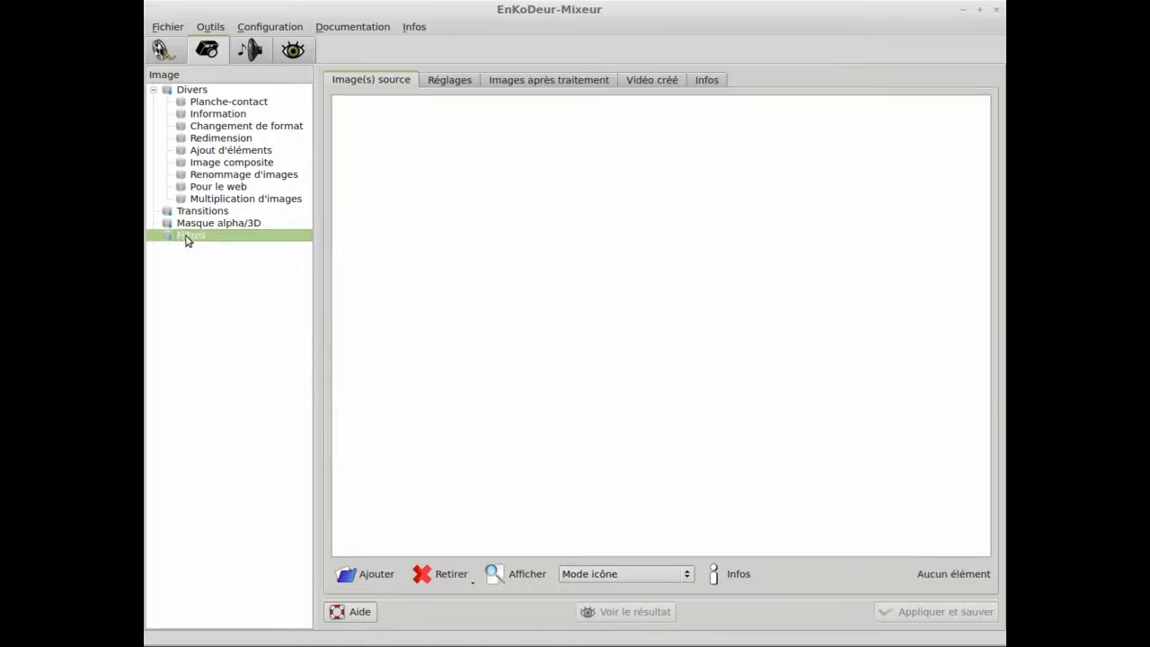
{"action": "left_click", "coordinate": [451, 82]}
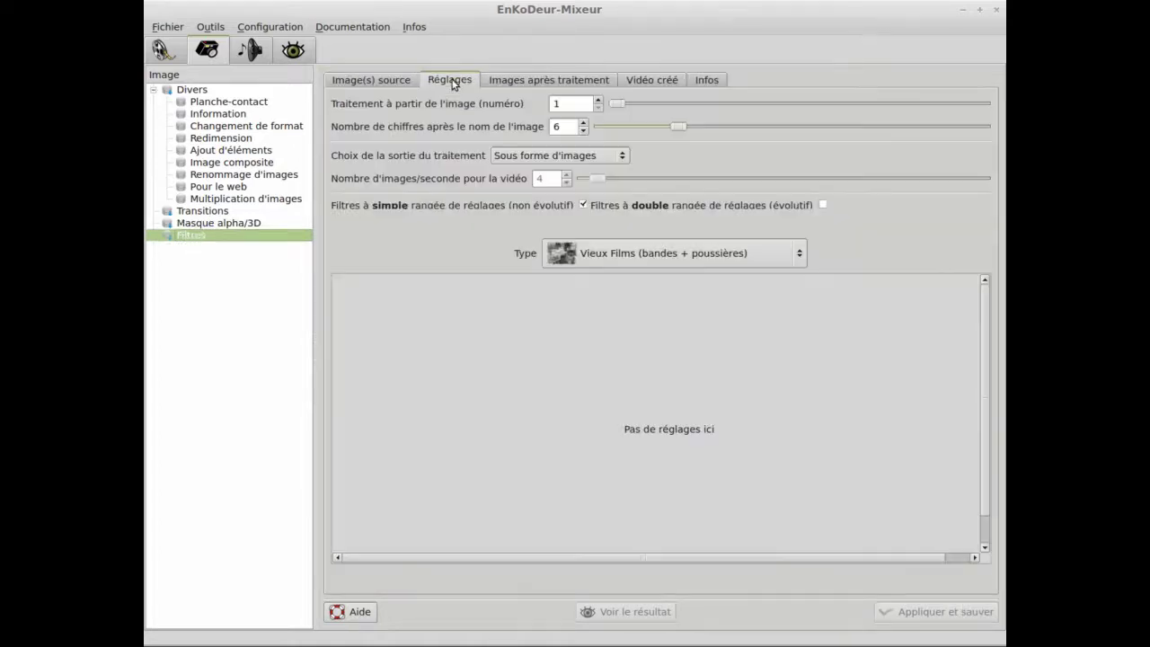
{"action": "left_click", "coordinate": [728, 261]}
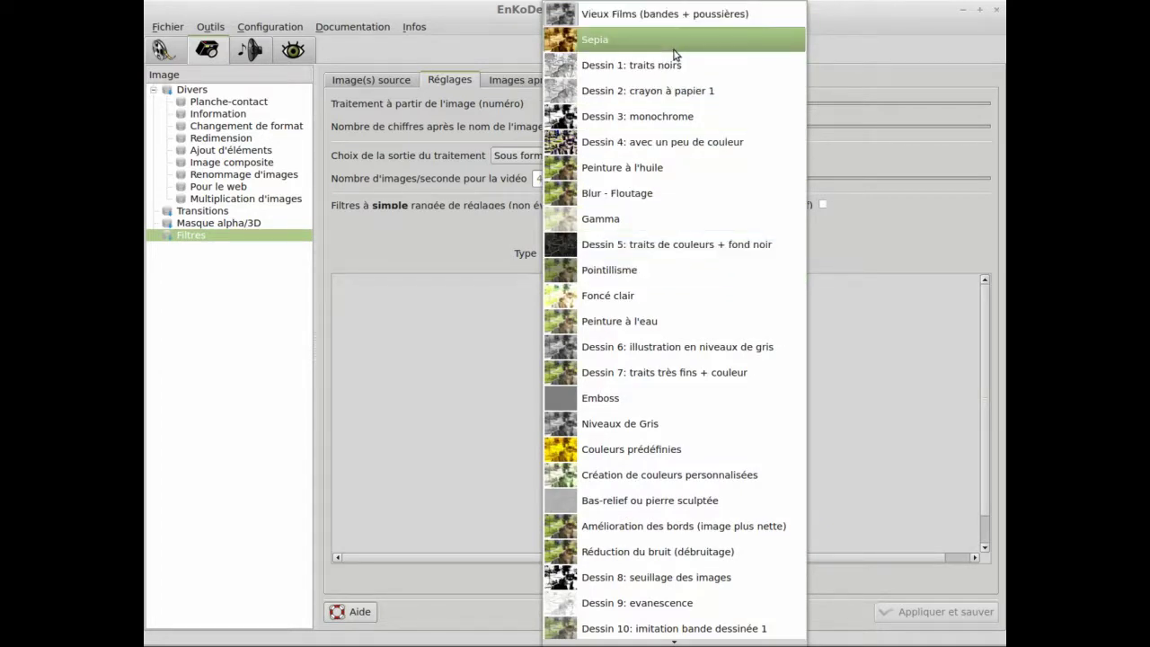
{"action": "scroll", "coordinate": [660, 593], "scroll_direction": "down", "scroll_amount": 2}
{"action": "scroll", "coordinate": [669, 629], "scroll_direction": "down", "scroll_amount": 9}
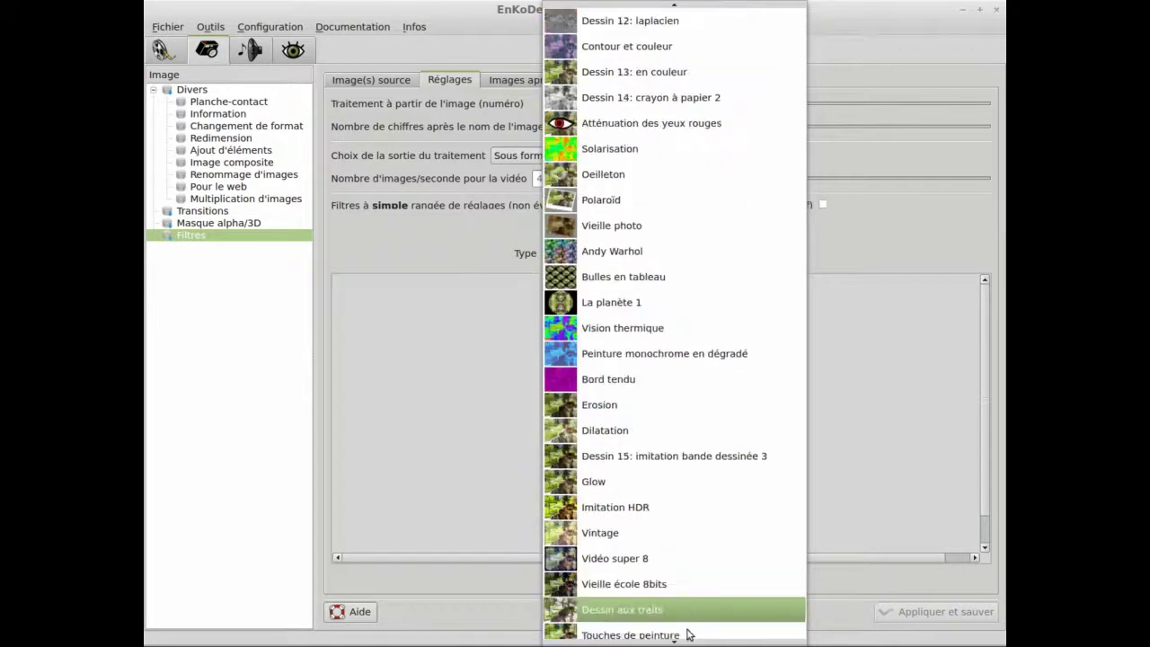
{"action": "scroll", "coordinate": [687, 634], "scroll_direction": "down", "scroll_amount": 1}
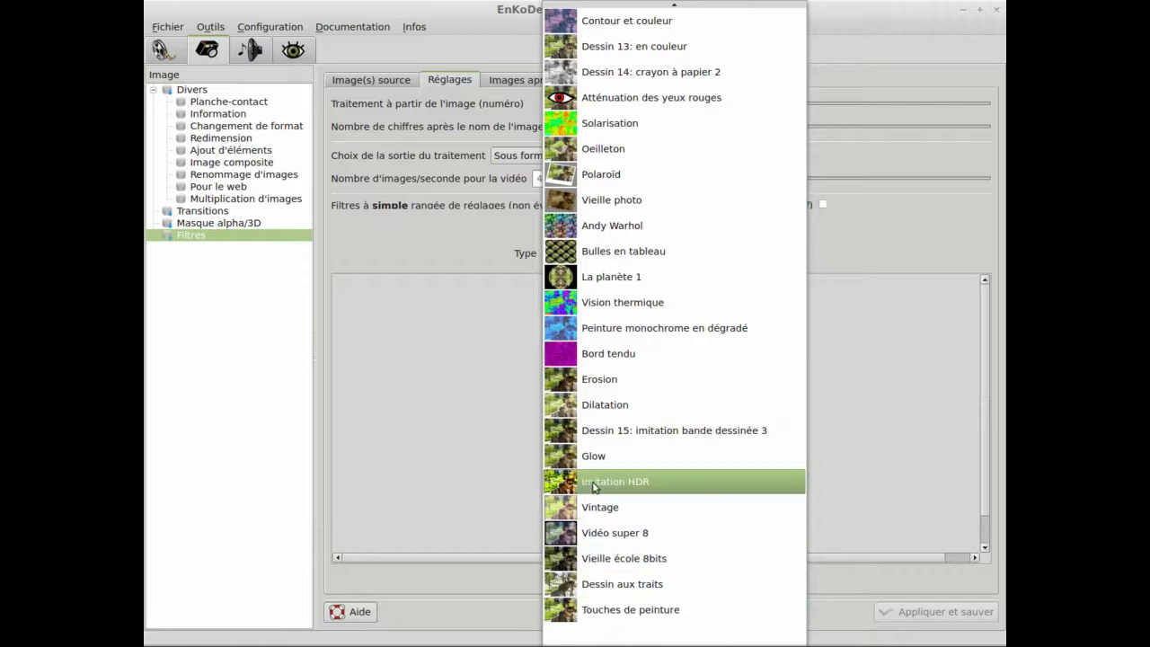
{"action": "left_click", "coordinate": [493, 443]}
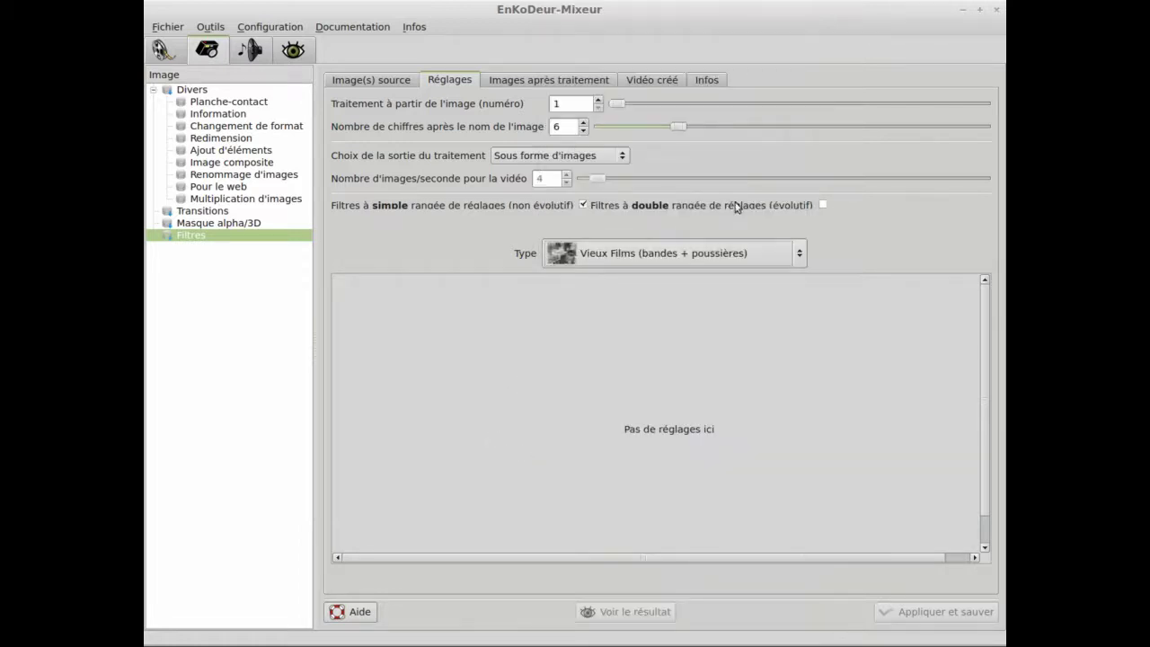
Switch the image filters to the double-row (évolutif) set and browse its types, keeping Peinture aquarelle 1.
{"action": "left_click", "coordinate": [823, 205]}
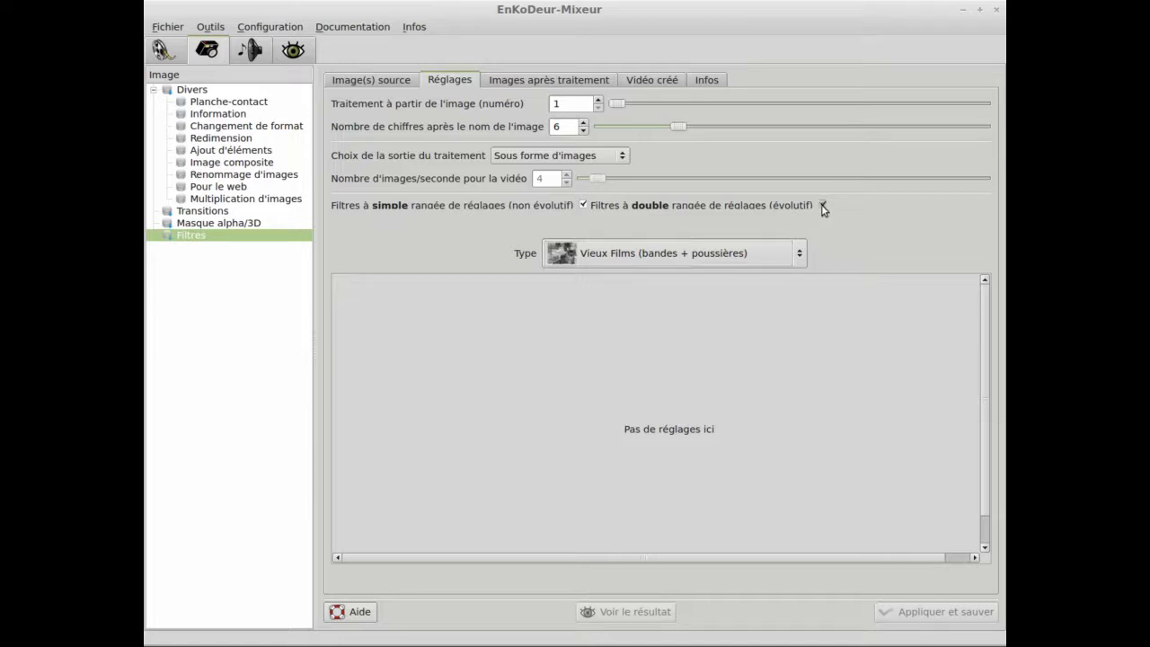
{"action": "left_click", "coordinate": [722, 263]}
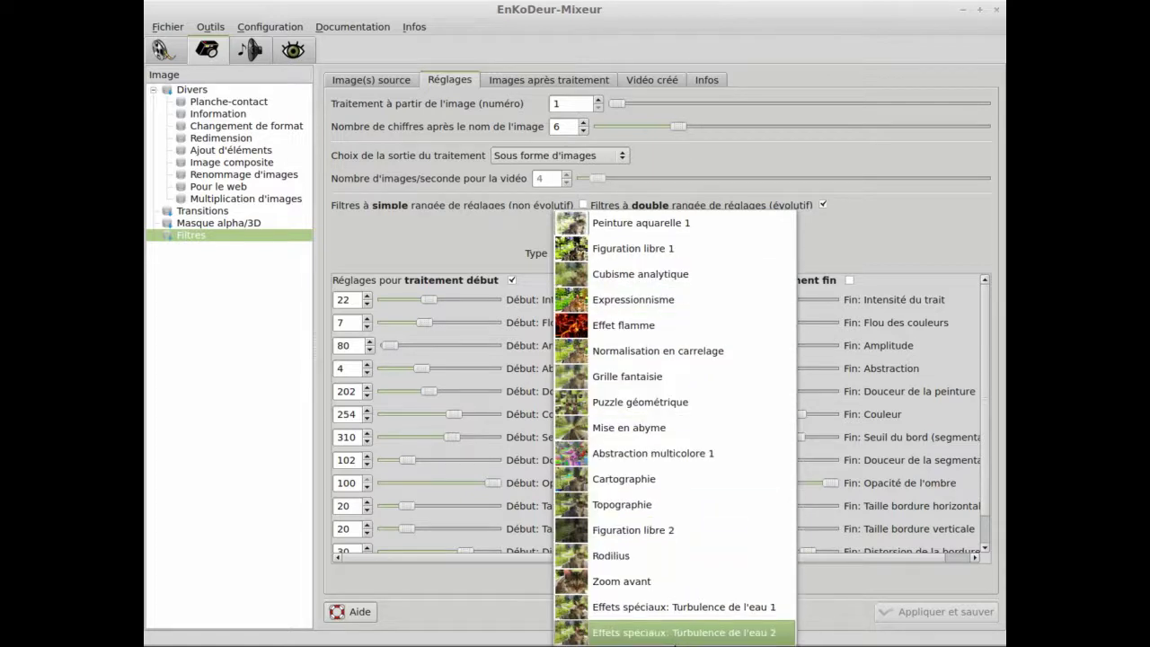
{"action": "left_click", "coordinate": [462, 239]}
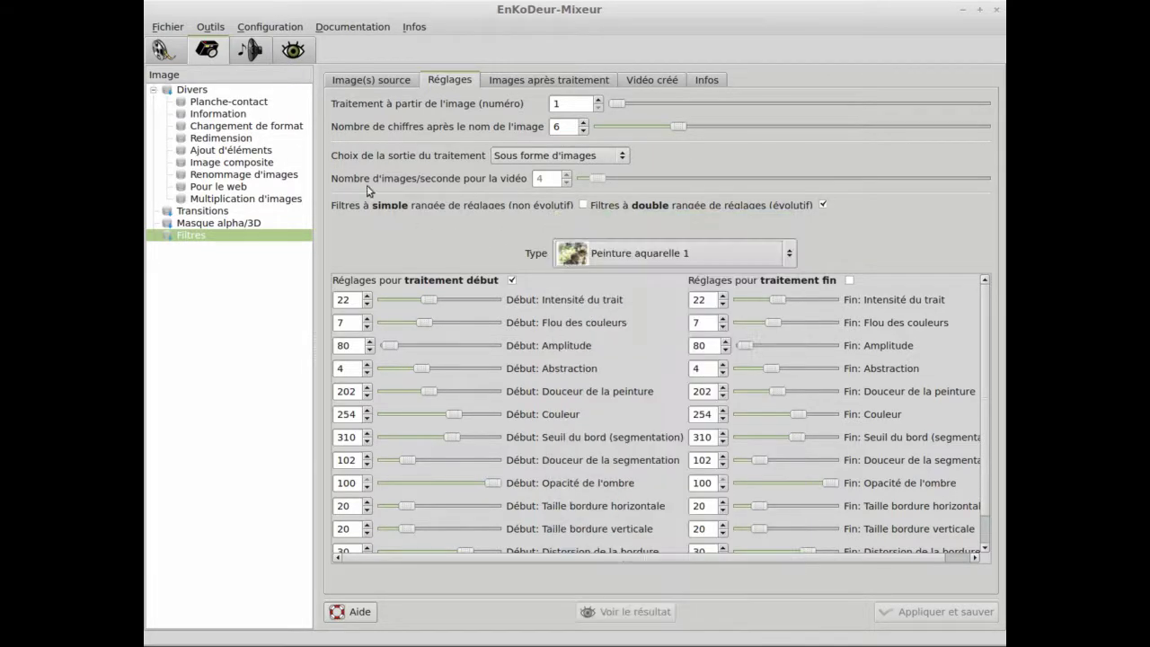
Open the Musique-Son section, widen its tool list to show the full names, and show the Transcodage audio tool.
{"action": "left_click", "coordinate": [252, 50]}
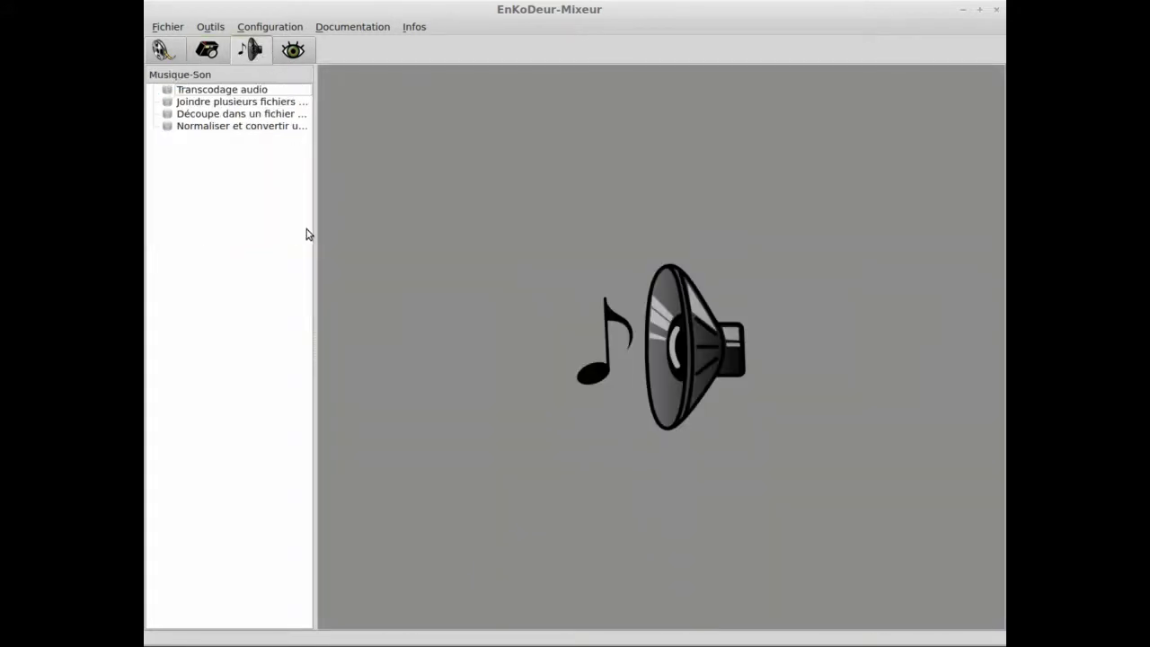
{"action": "left_click_drag", "start_coordinate": [315, 236], "coordinate": [383, 242]}
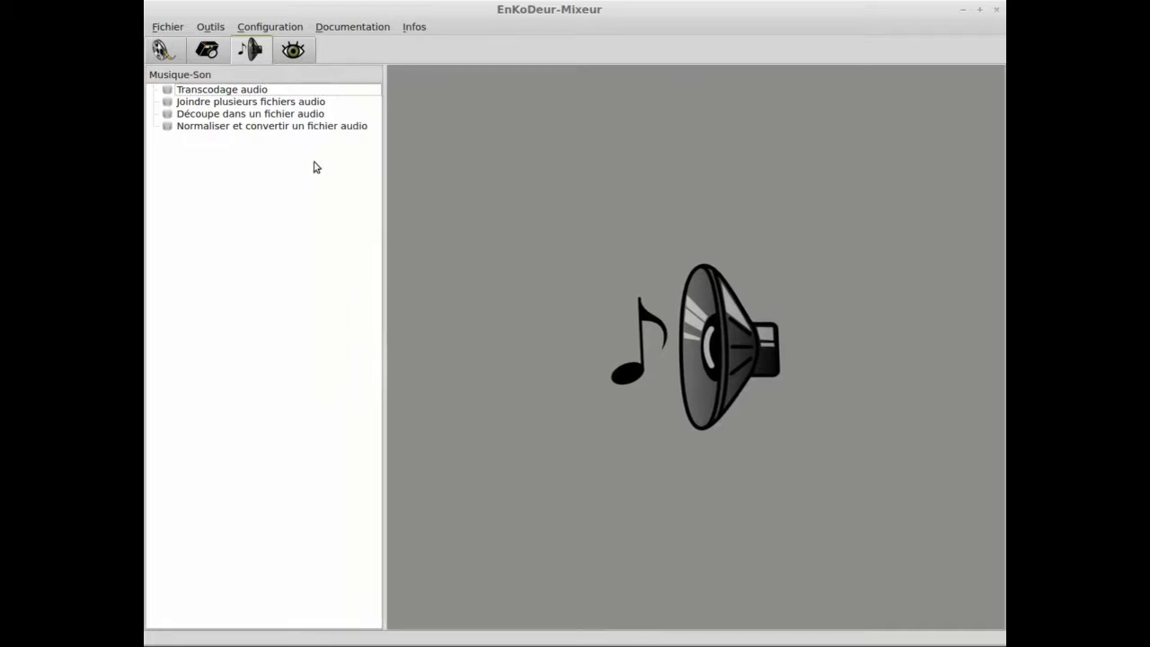
{"action": "left_click", "coordinate": [232, 92]}
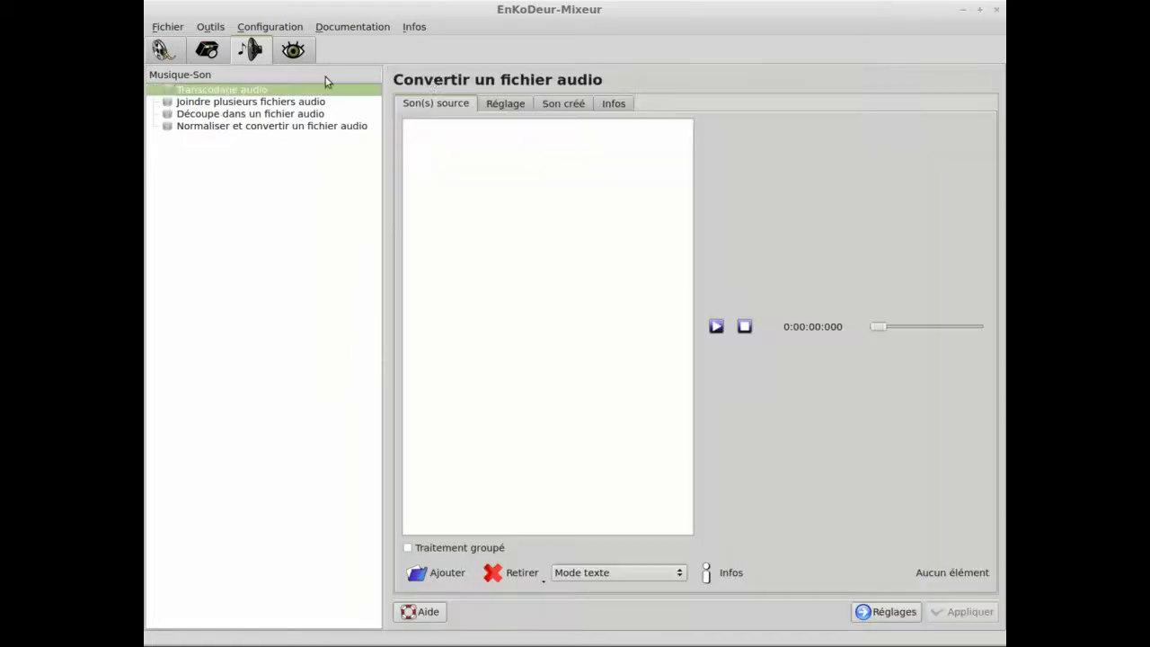
Enable Réglage expert in the audio output settings and check the sample rate choices, keeping wav and 22050 Hz.
{"action": "left_click", "coordinate": [501, 104]}
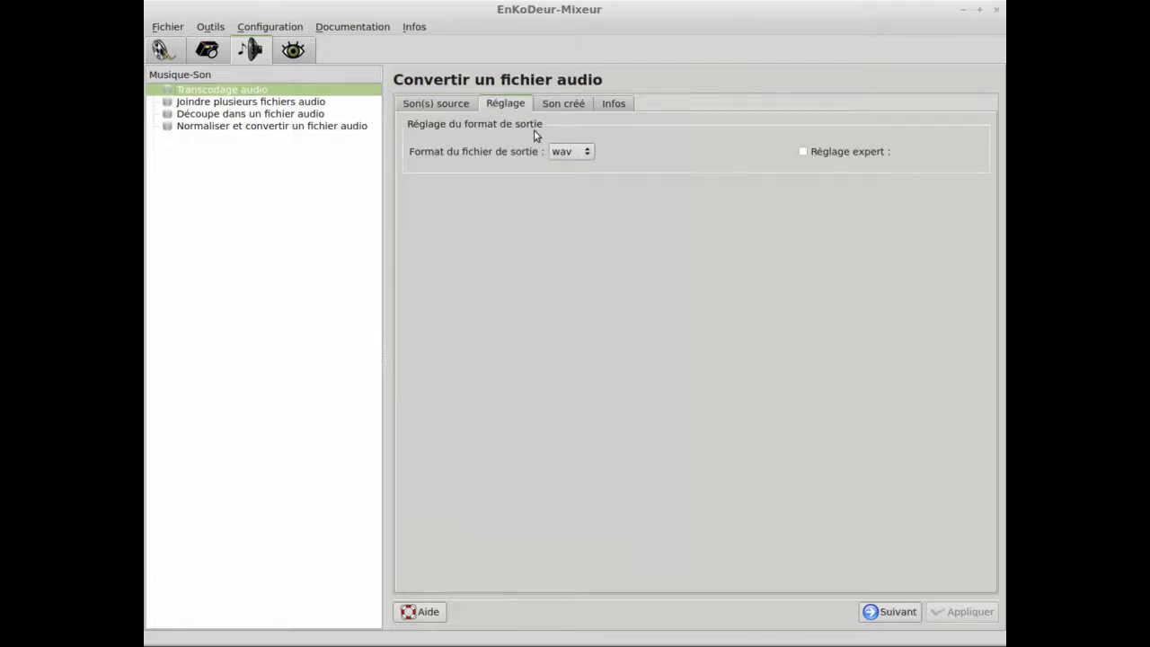
{"action": "left_click", "coordinate": [565, 153]}
{"action": "left_click", "coordinate": [566, 155]}
{"action": "left_click", "coordinate": [802, 154]}
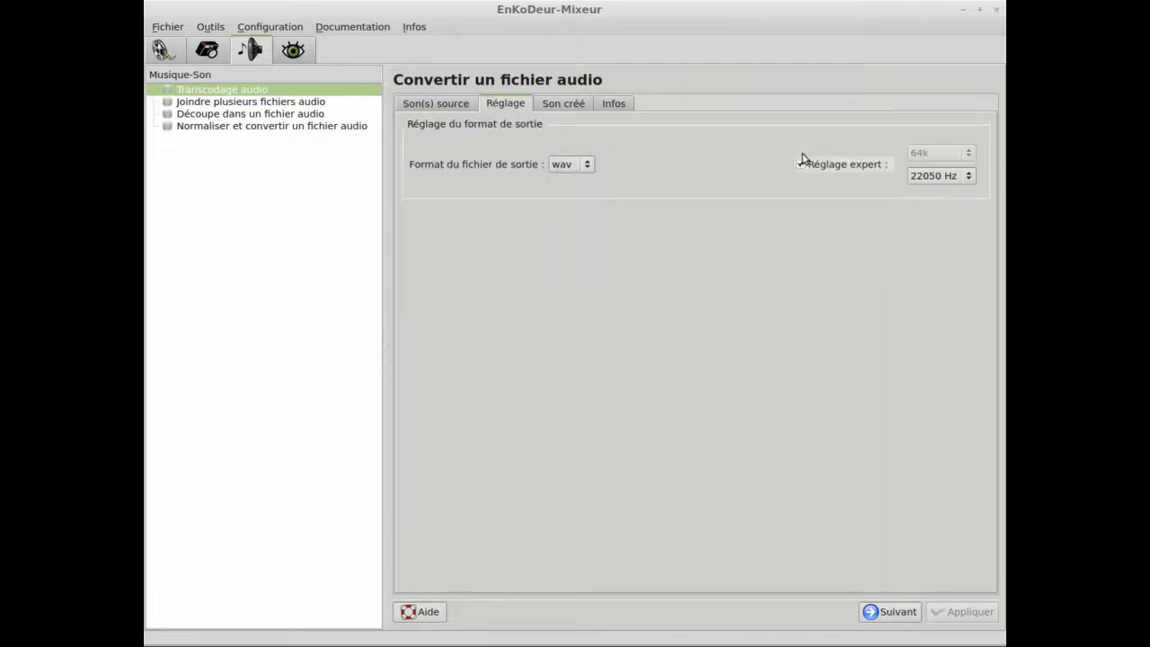
{"action": "left_click", "coordinate": [950, 176]}
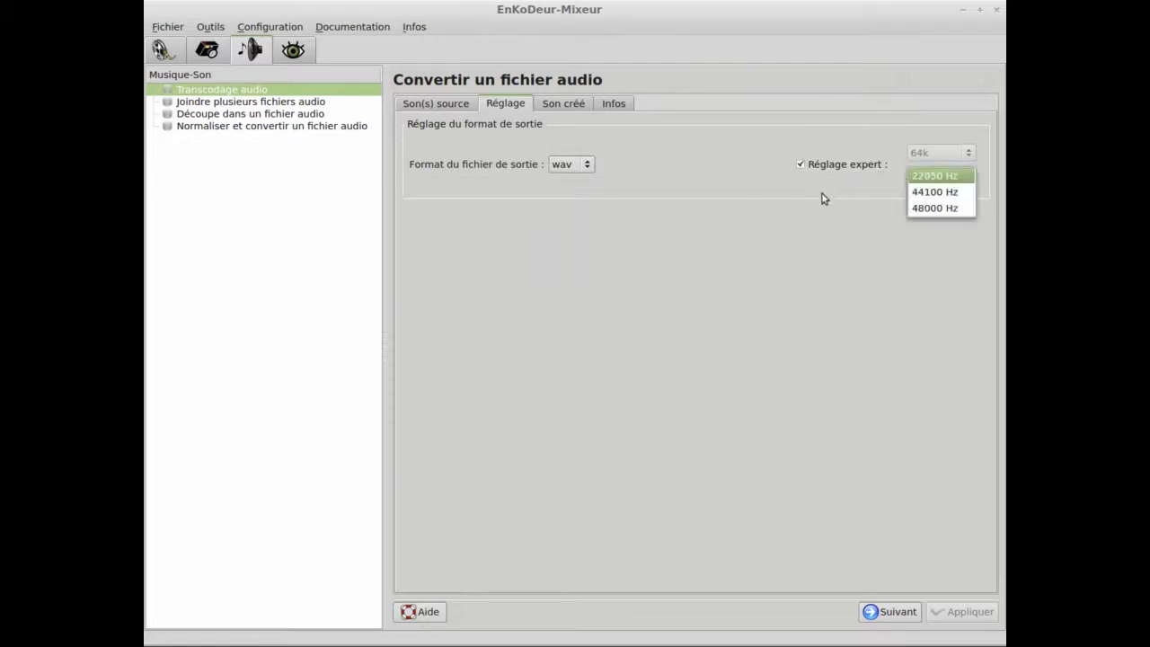
{"action": "left_click", "coordinate": [667, 185]}
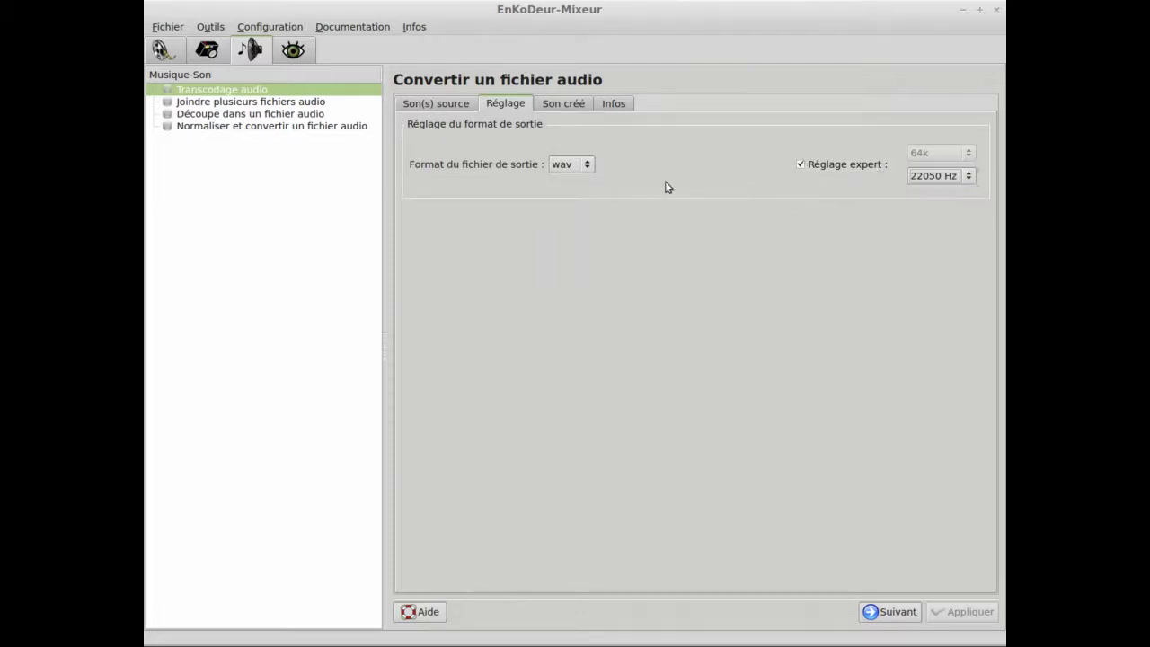
View the audio joining, cutting and normalising tools and the Lecture section.
{"action": "left_click", "coordinate": [208, 103]}
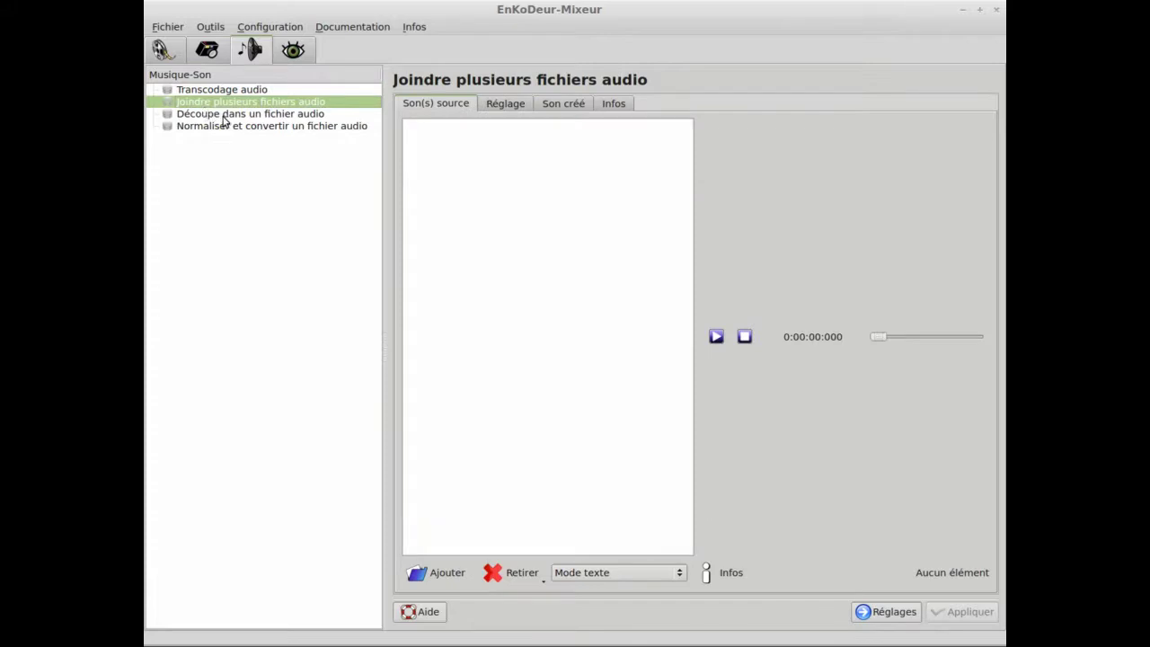
{"action": "left_click", "coordinate": [224, 115]}
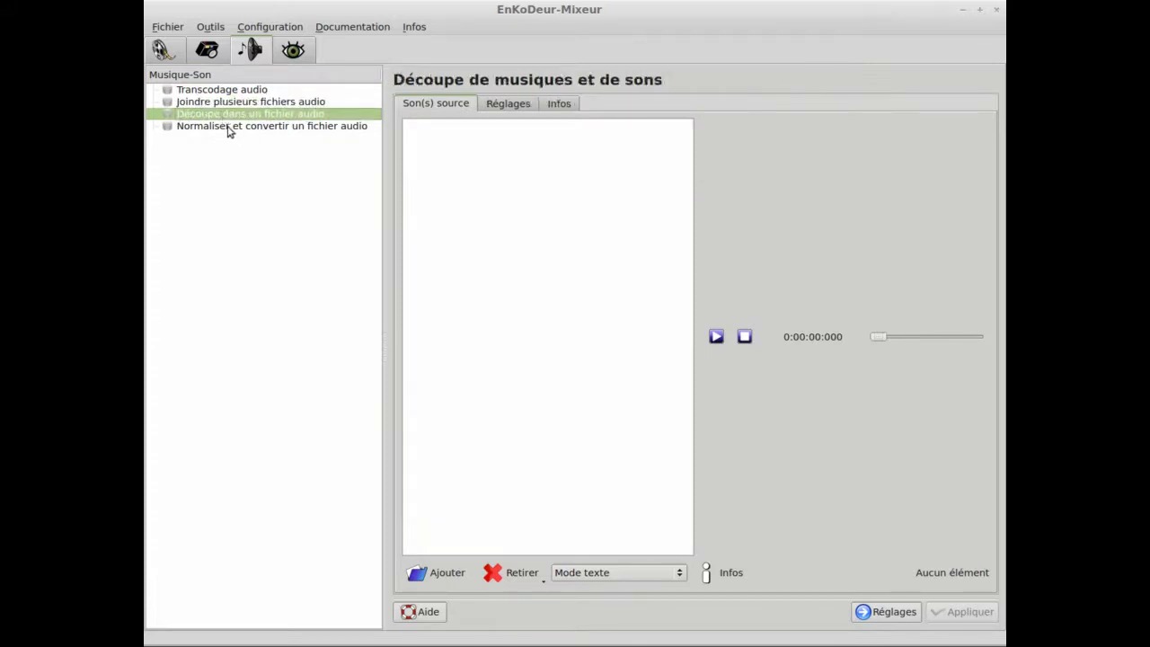
{"action": "left_click", "coordinate": [228, 128]}
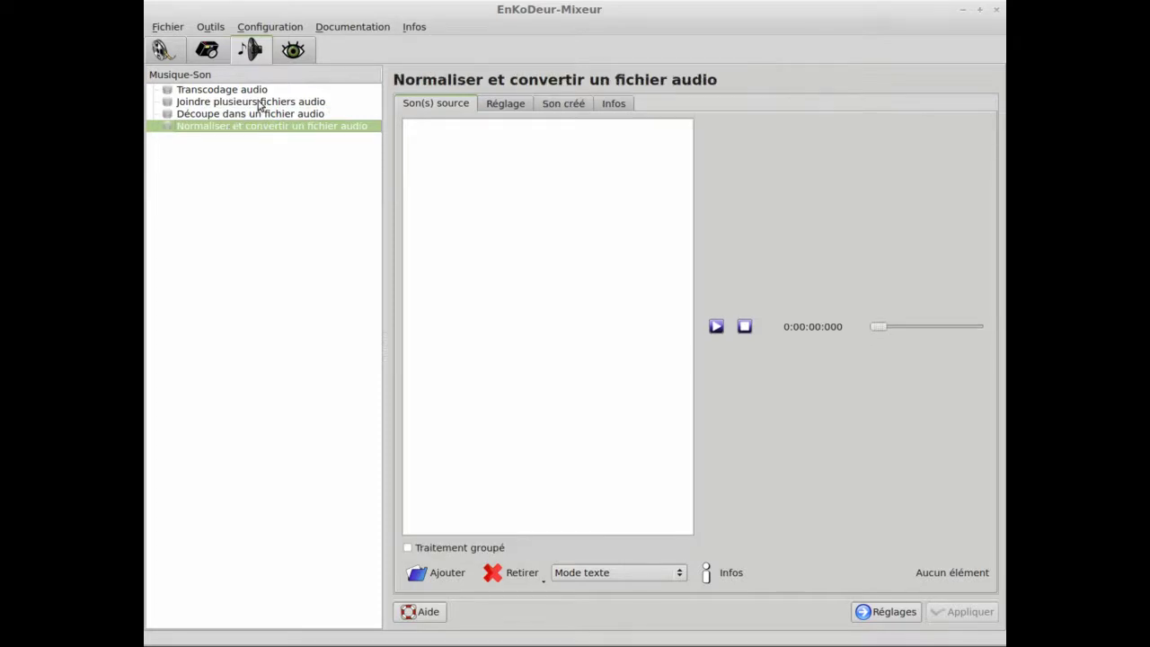
{"action": "left_click", "coordinate": [297, 55]}
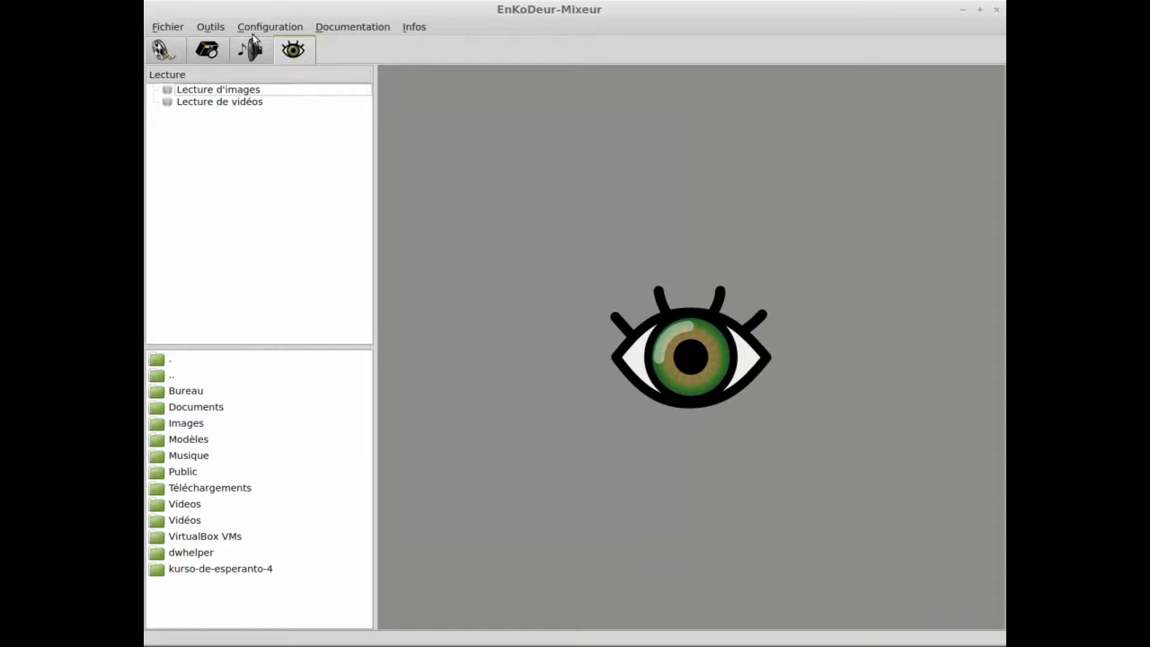
Return to the video tools and view the version and development information in A propos d'EKD.
{"action": "left_click", "coordinate": [170, 55]}
{"action": "left_click", "coordinate": [339, 29]}
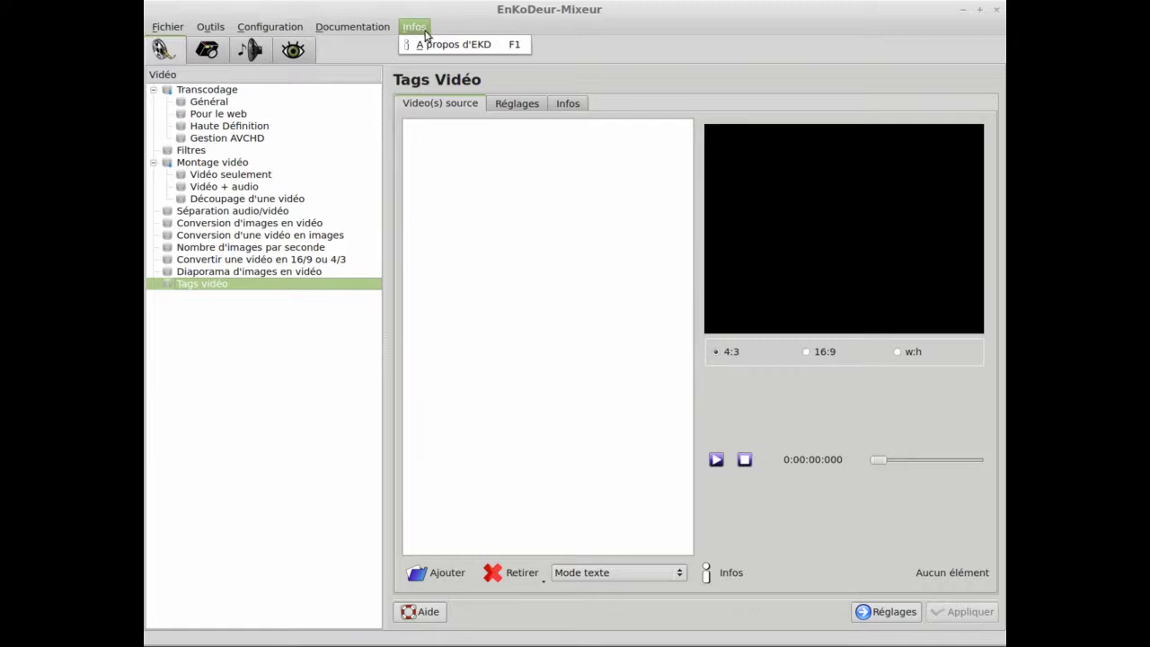
{"action": "key", "text": "Escape"}
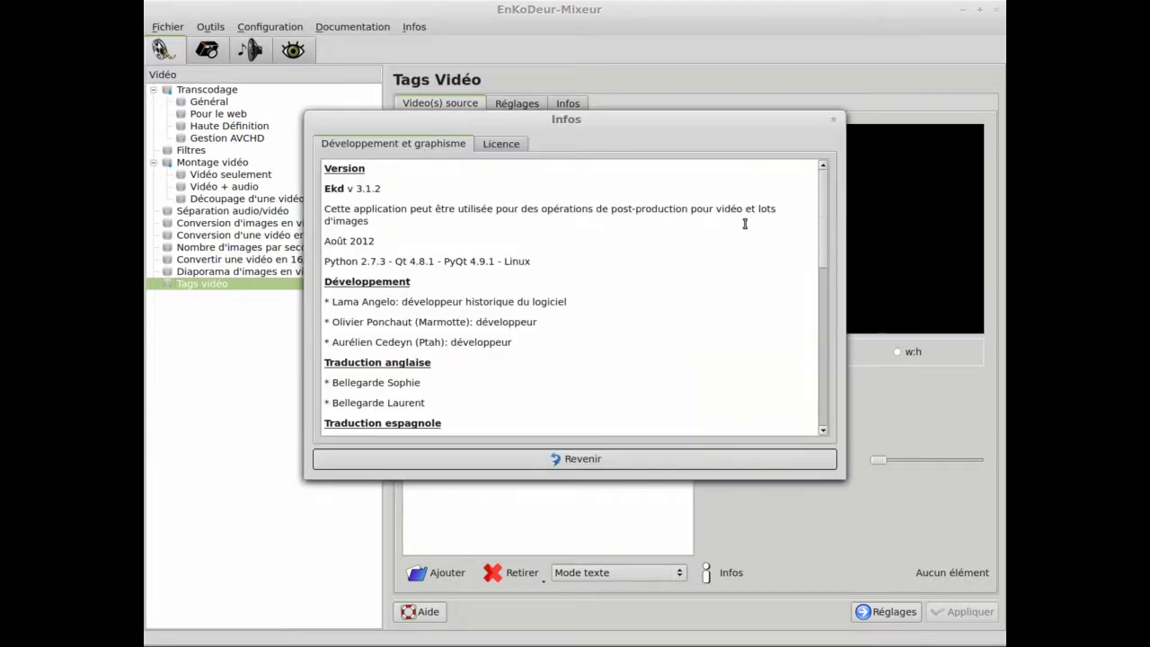
{"action": "left_click_drag", "start_coordinate": [823, 212], "coordinate": [778, 45]}
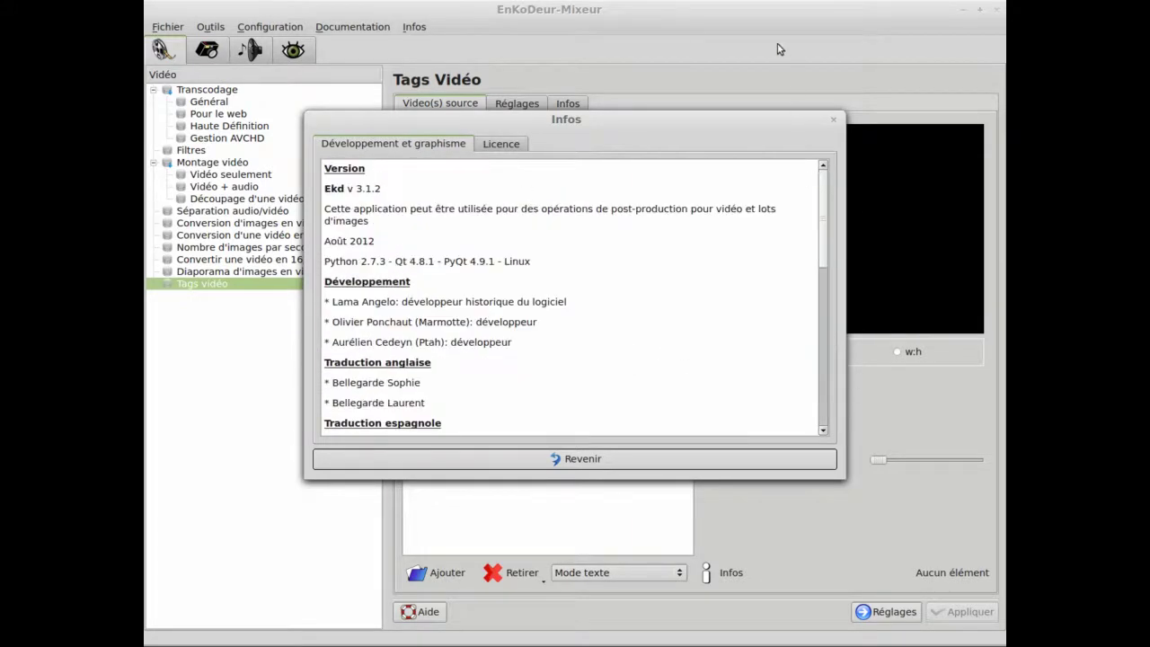
View the GPL licence terms, close the Infos dialog and show the desktop.
{"action": "left_click", "coordinate": [501, 146]}
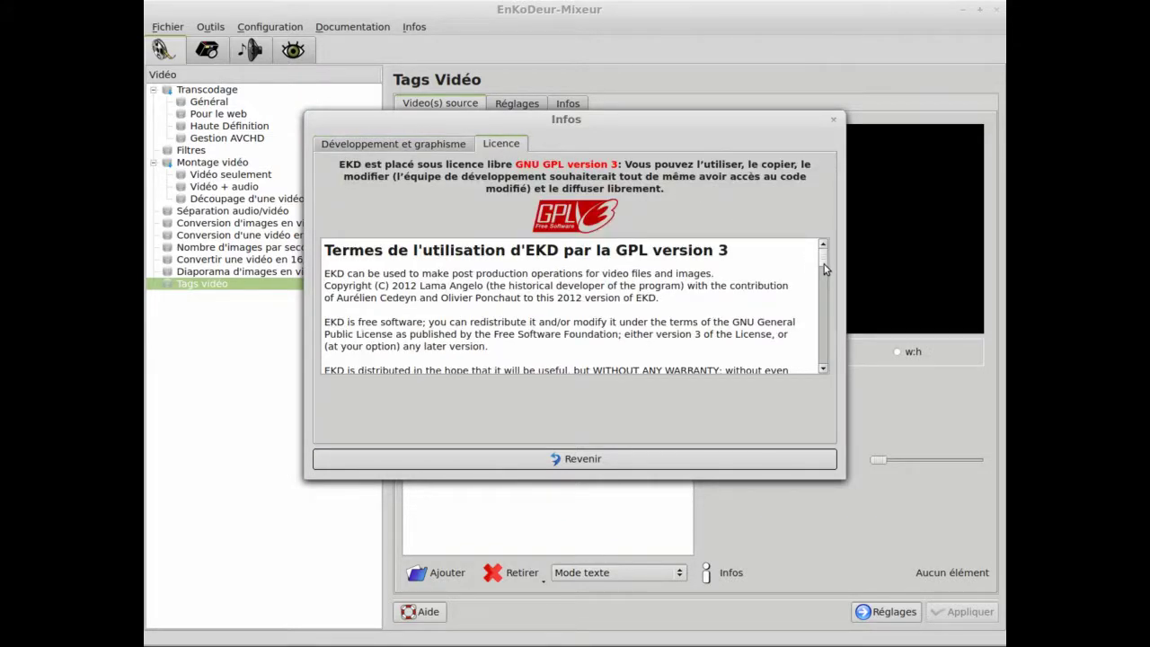
{"action": "mouse_move", "coordinate": [824, 264]}
{"action": "left_mouse_down"}
{"action": "mouse_move", "coordinate": [825, 360]}
{"action": "mouse_move", "coordinate": [824, 261]}
{"action": "left_mouse_up"}
{"action": "left_click", "coordinate": [582, 459]}
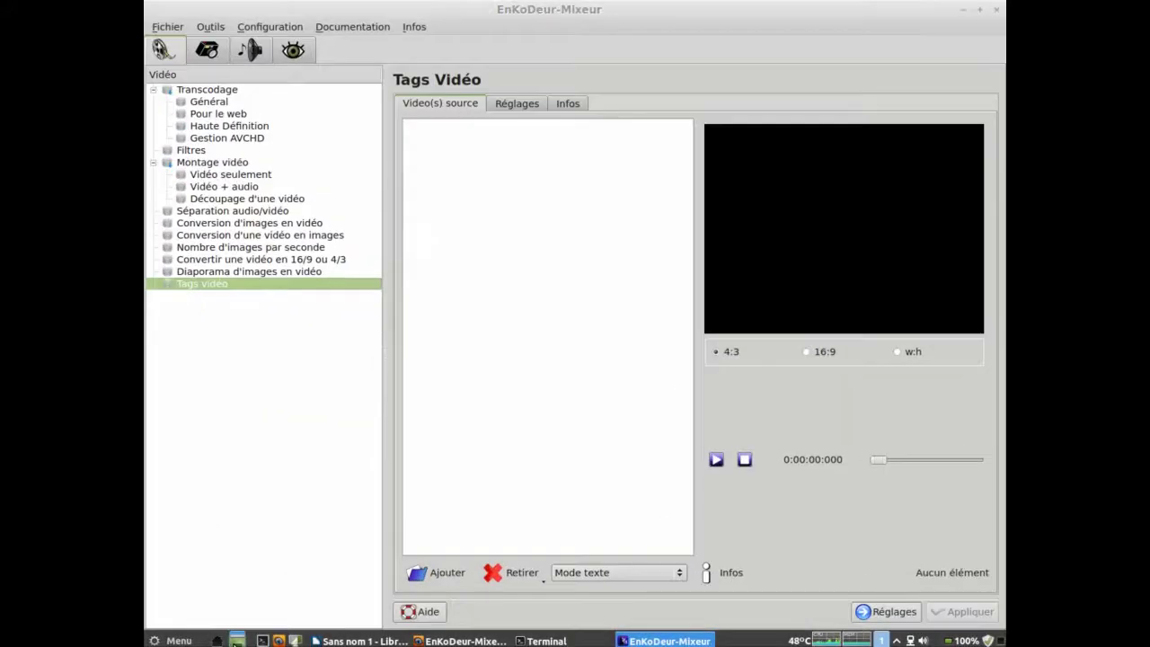
{"action": "left_click", "coordinate": [238, 640]}
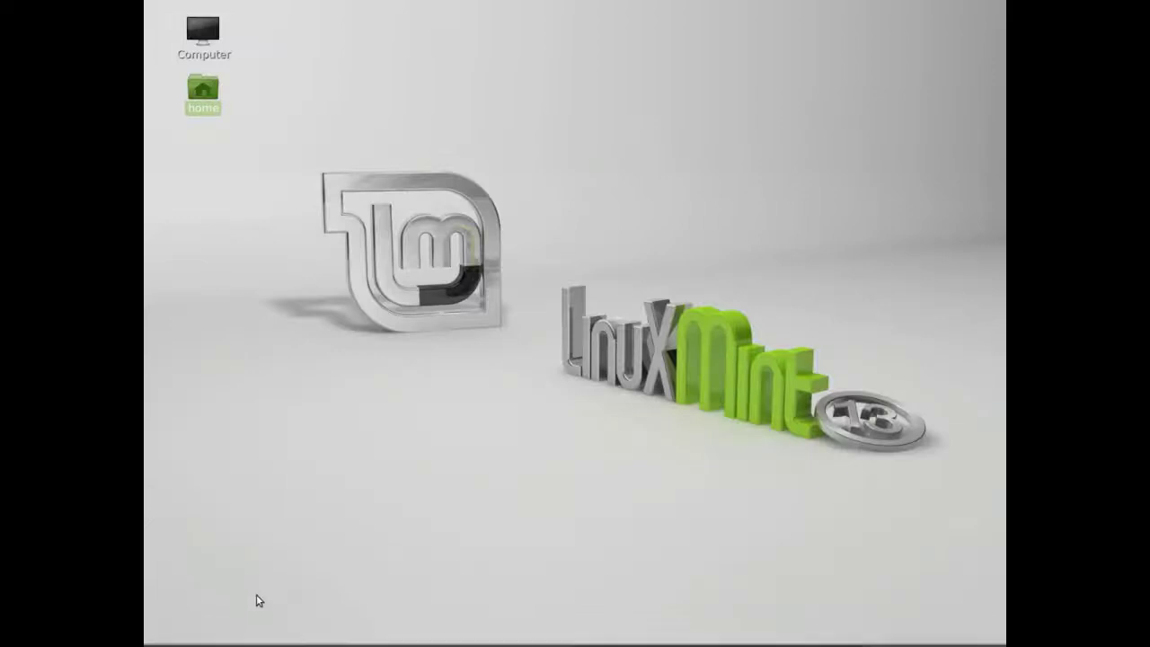